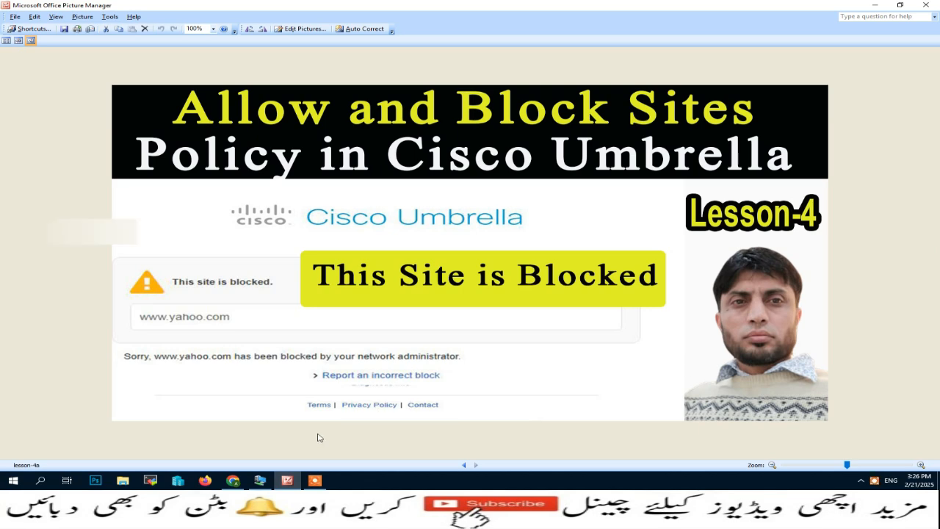
Switch to Cisco Umbrella in Chrome and look through the pages for DNS policies, destination lists, content categories and block page appearance.
click(232, 482)
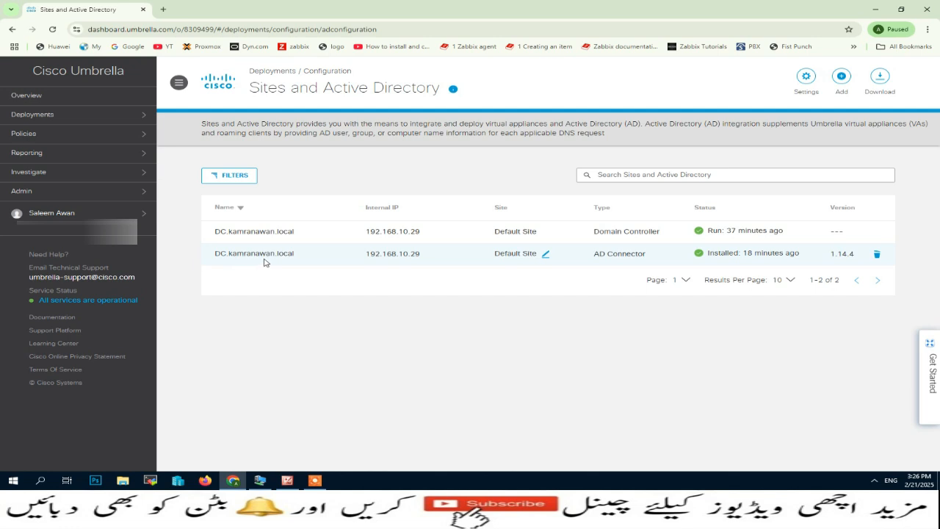
click(57, 118)
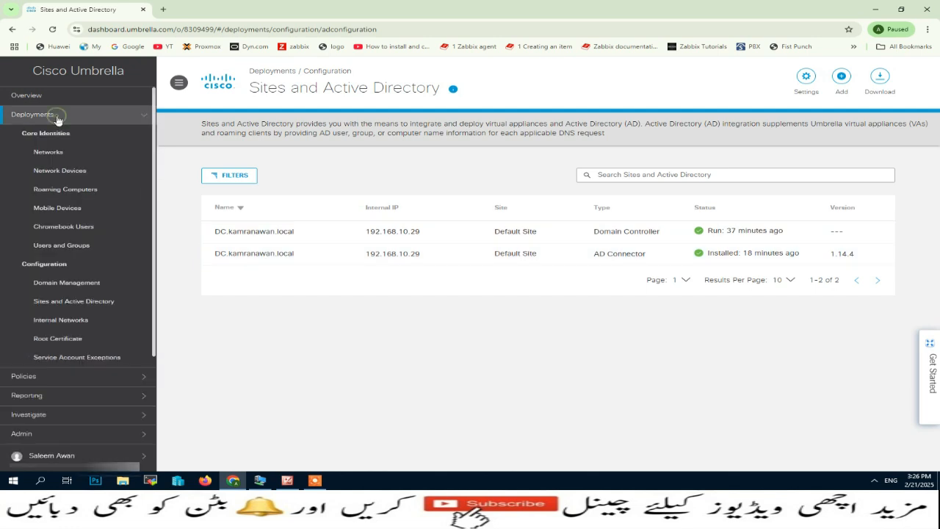
click(51, 375)
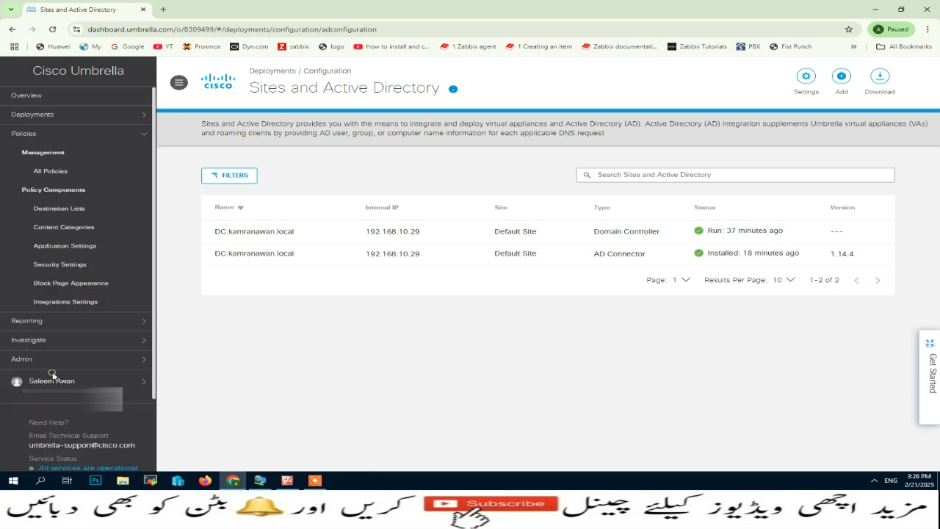
click(57, 175)
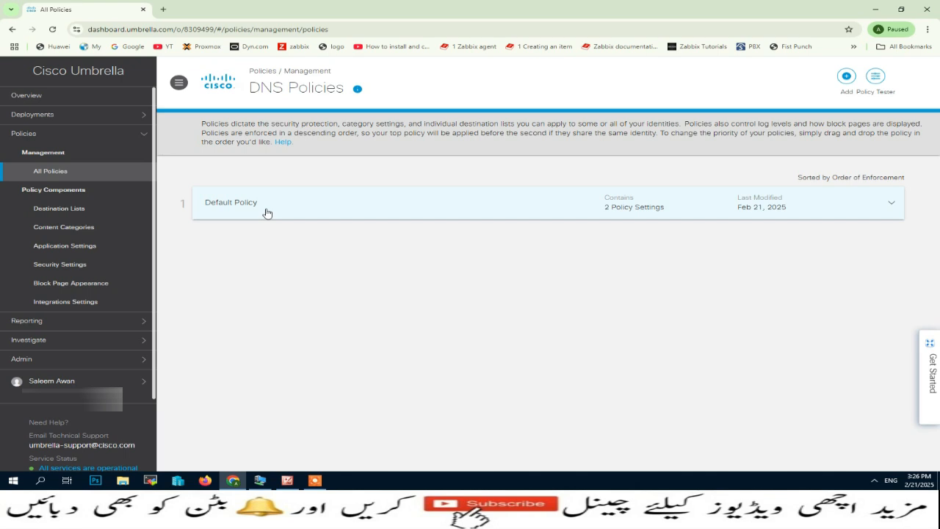
click(67, 211)
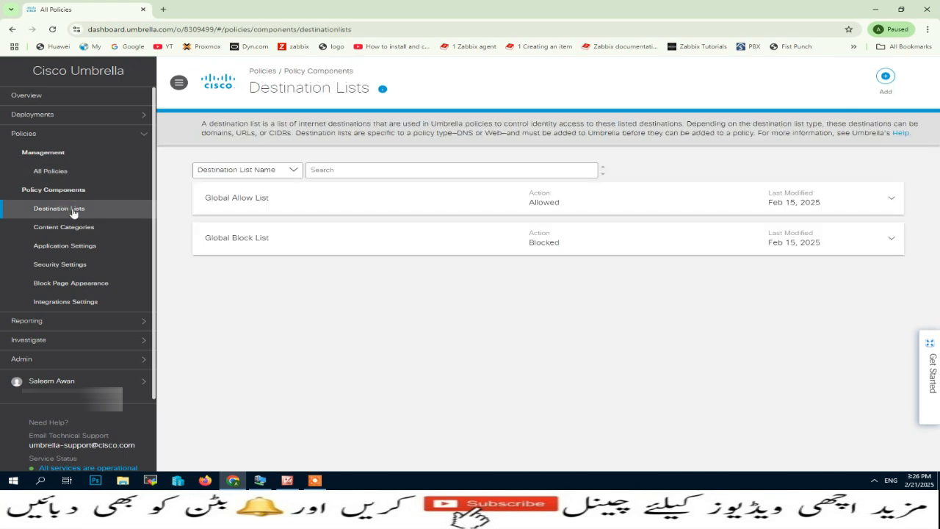
click(67, 228)
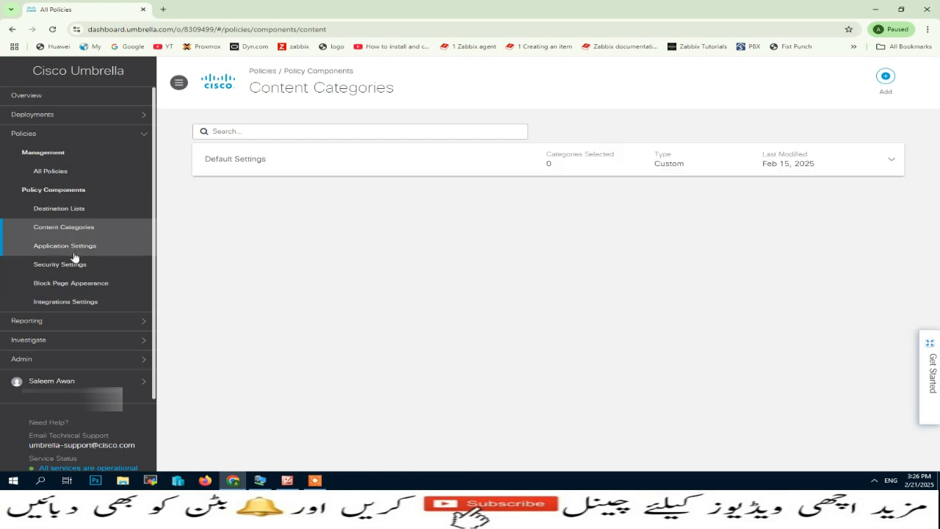
click(62, 271)
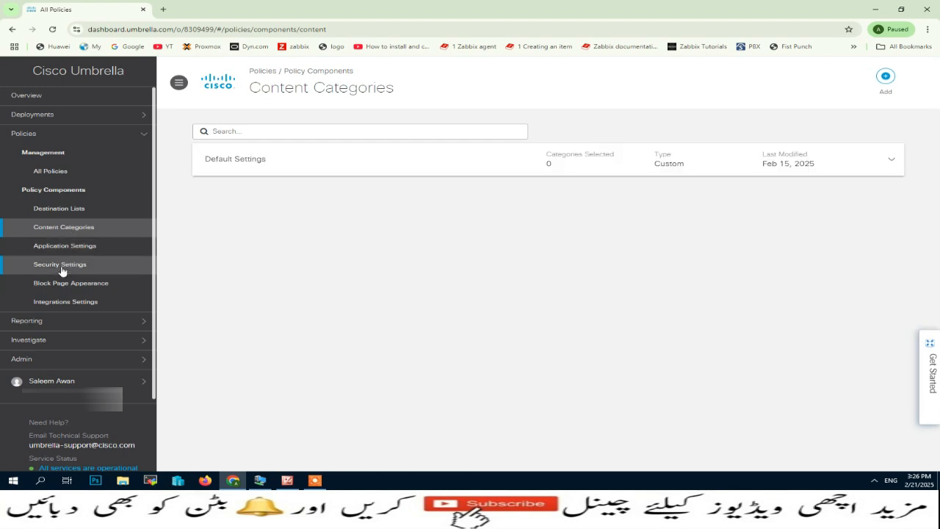
click(60, 283)
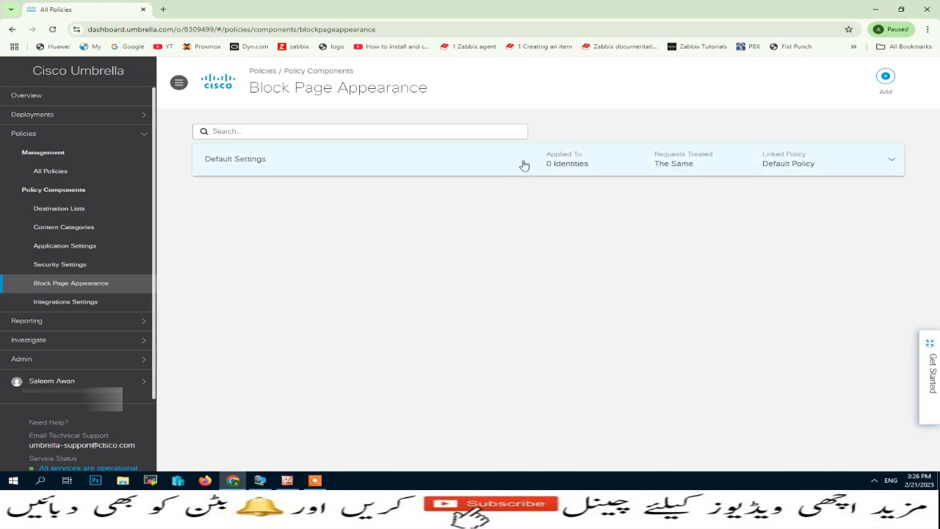
Examine the default block page settings, including the message, redirect, admin contact and custom logo options, and close them without saving.
click(891, 163)
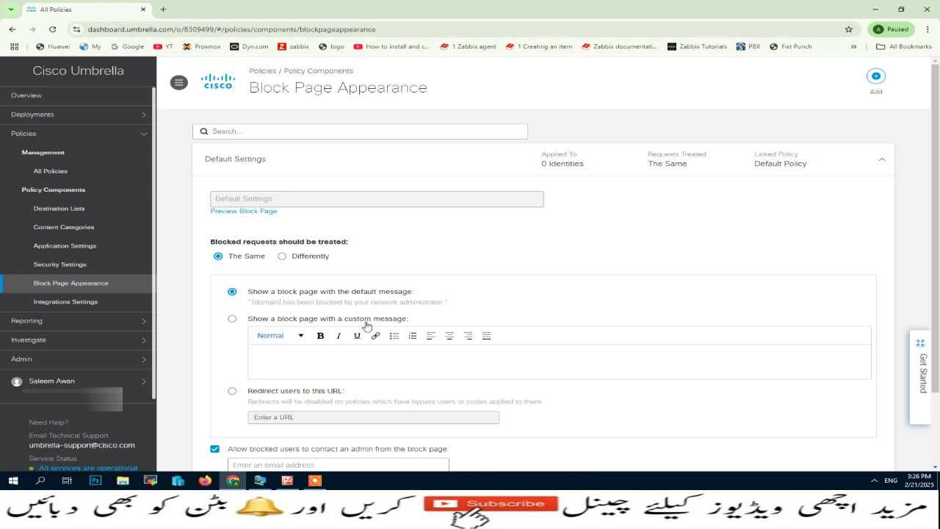
scroll(317, 366, down, 1)
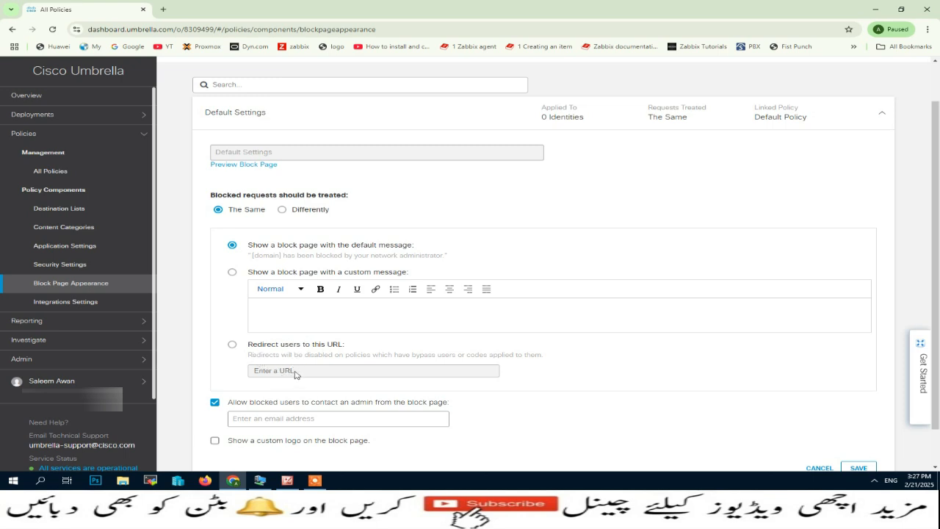
scroll(296, 374, down, 1)
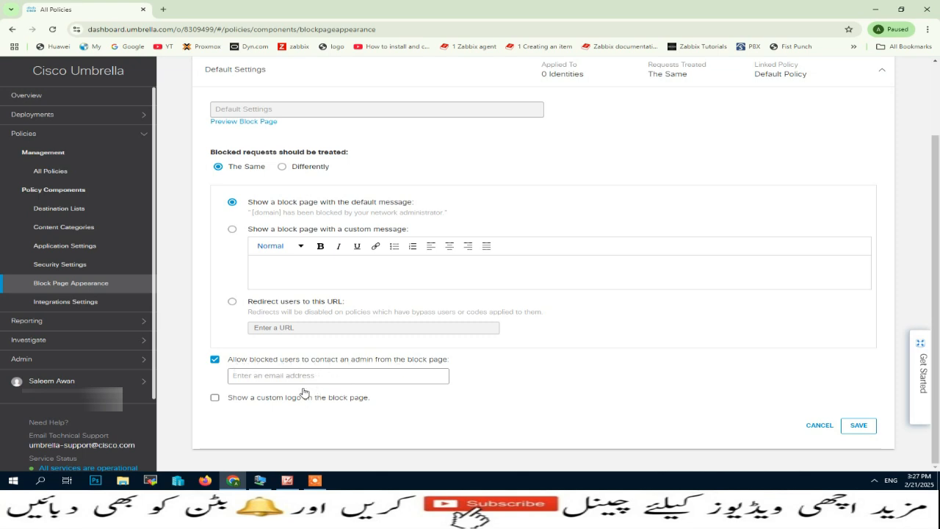
click(269, 378)
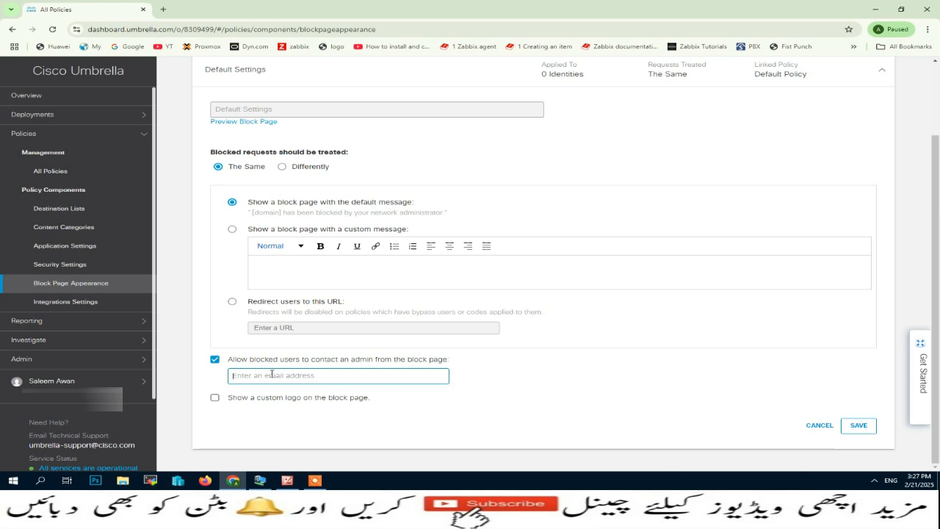
click(215, 397)
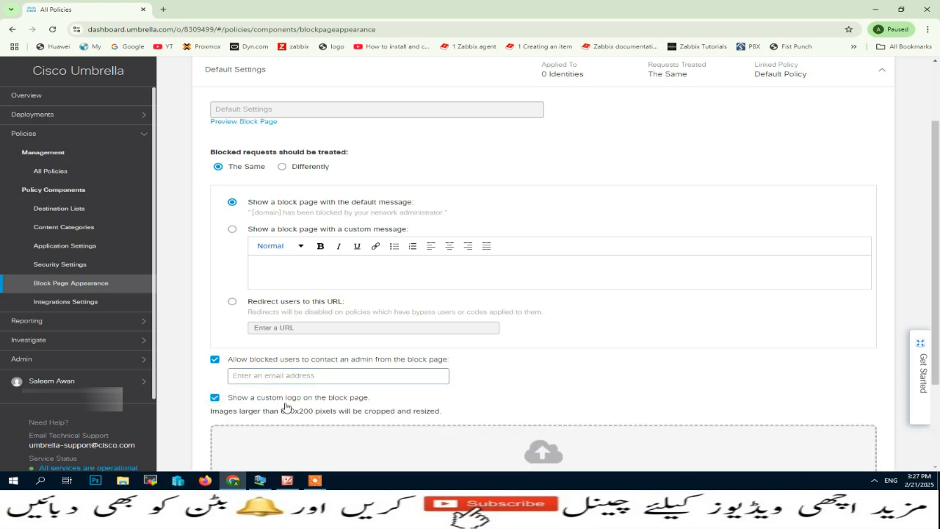
scroll(357, 400, down, 2)
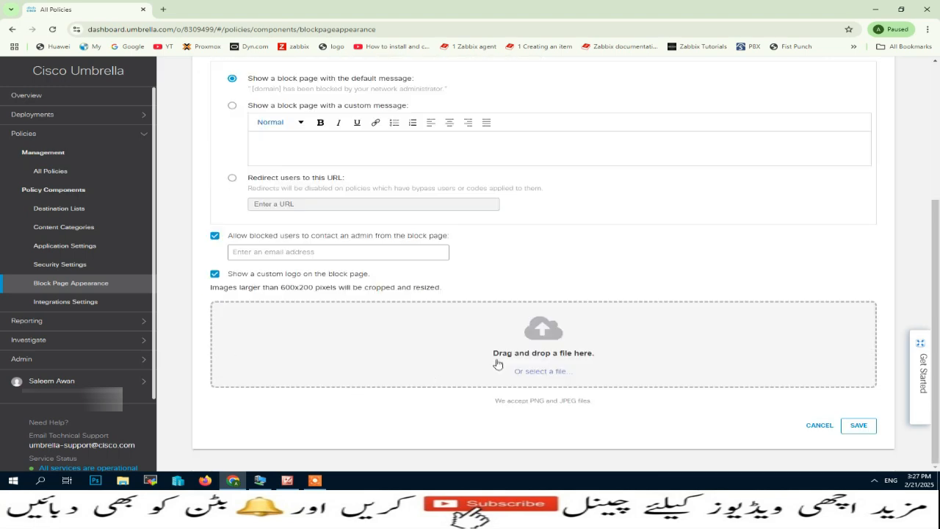
click(214, 274)
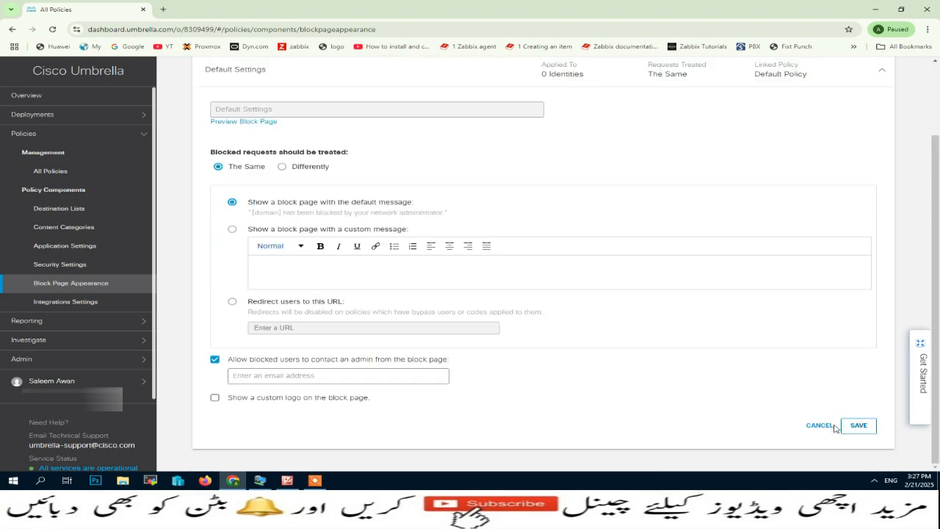
click(815, 425)
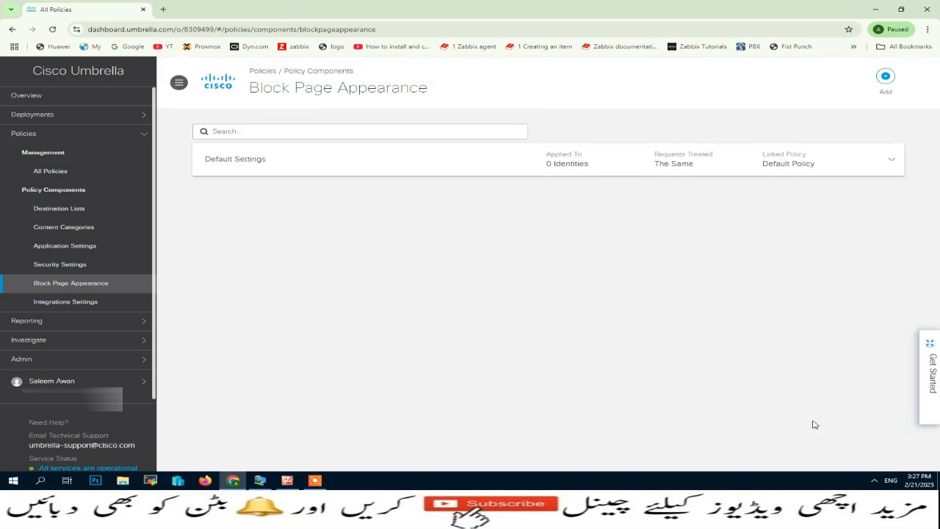
Switch to the Cisco Umbrella virtual machine and sign in to the administrator account with its password.
click(260, 480)
click(243, 63)
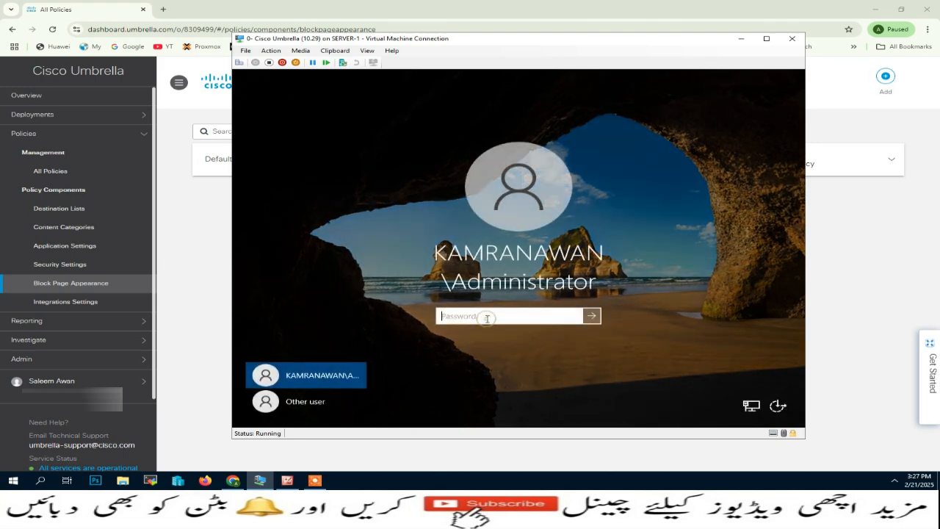
text(*******)
key(Return)
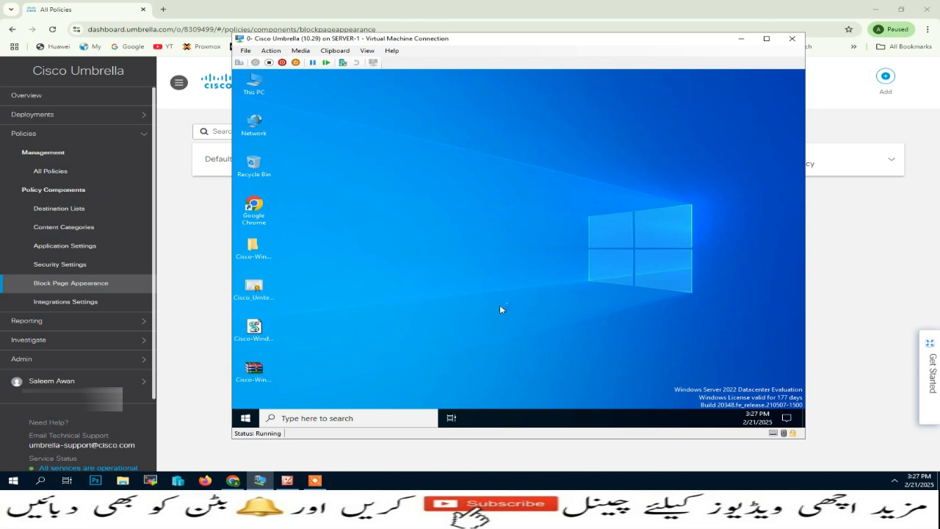
Test access to google.com in the virtual machine's Chrome browser and close the browser.
double_click(255, 204)
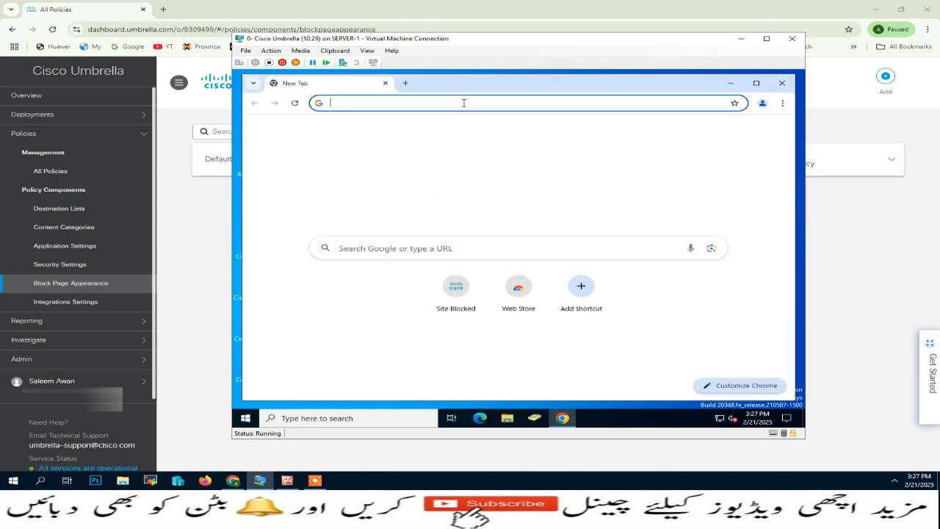
text(google.com)
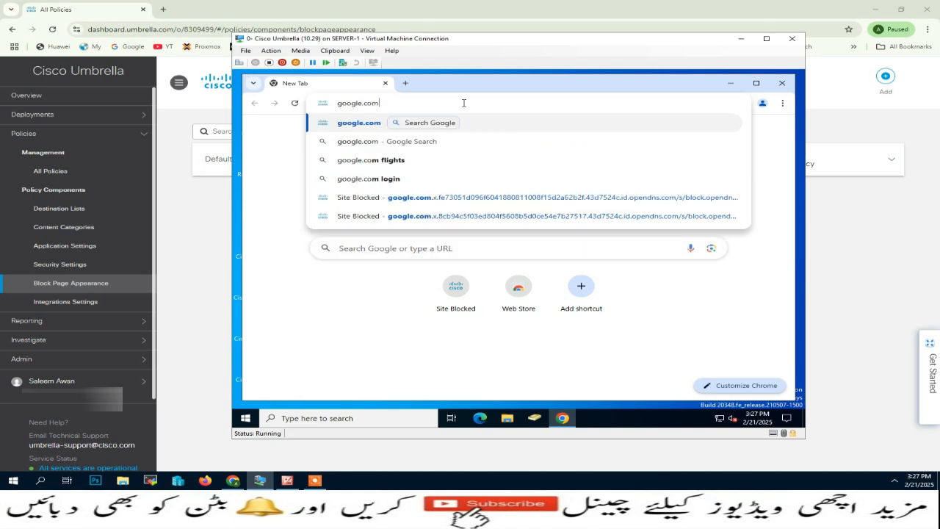
key(Return)
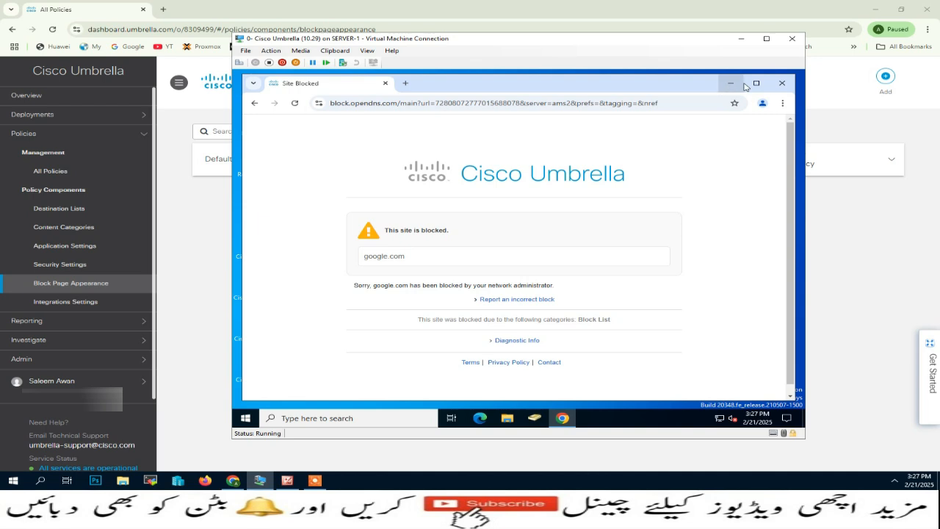
click(782, 83)
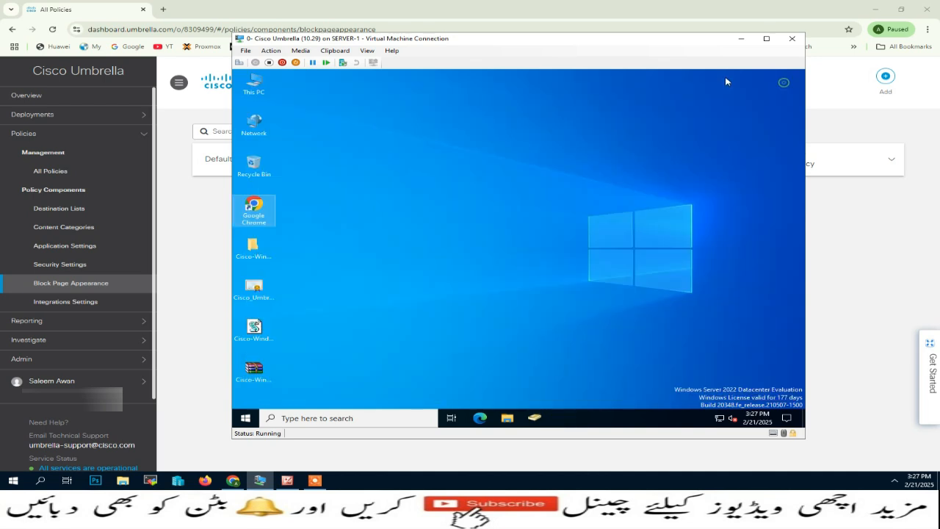
Add a new DNS policy in Cisco Umbrella that protects the AD user Administrator, and continue to the policy components.
click(63, 176)
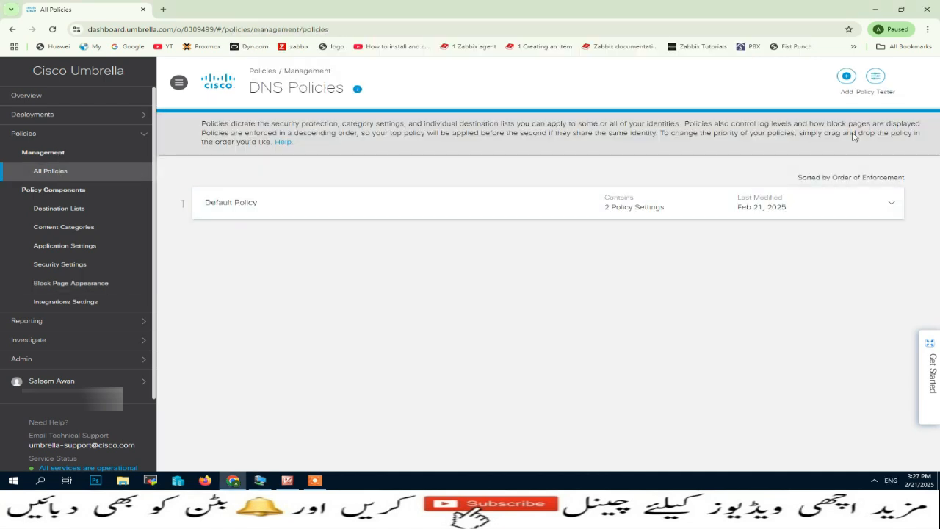
click(846, 77)
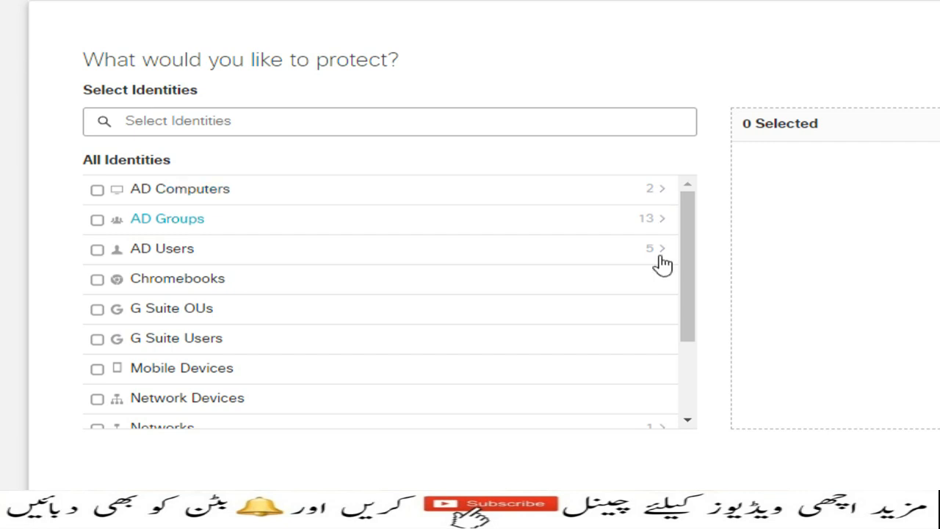
drag(687, 293, 698, 355)
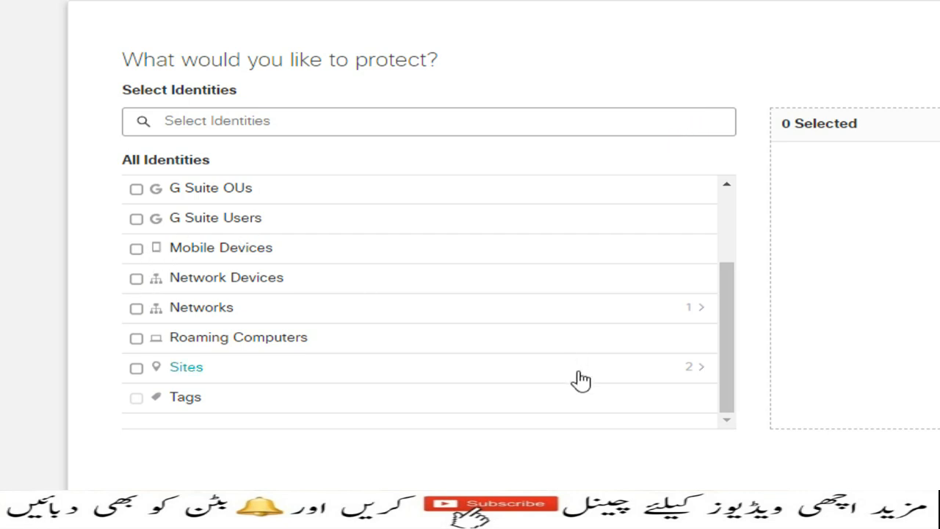
drag(734, 353, 734, 256)
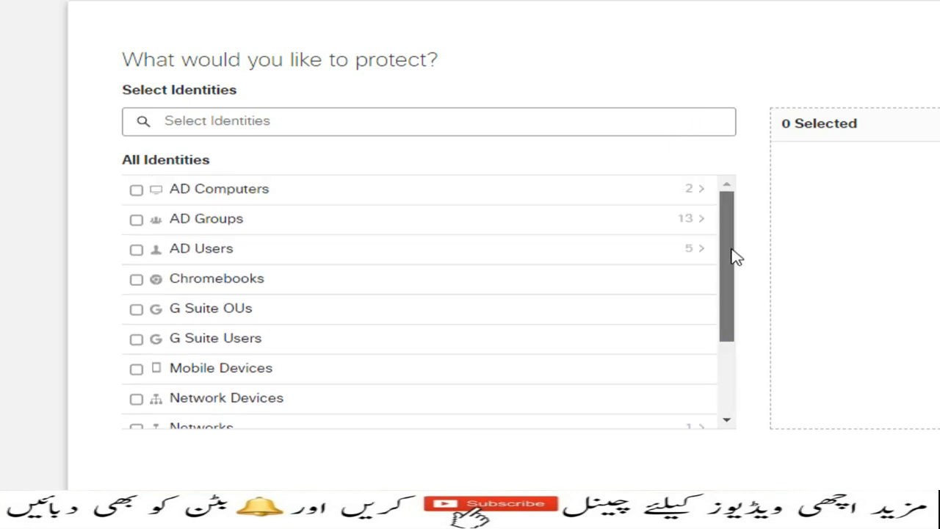
click(694, 253)
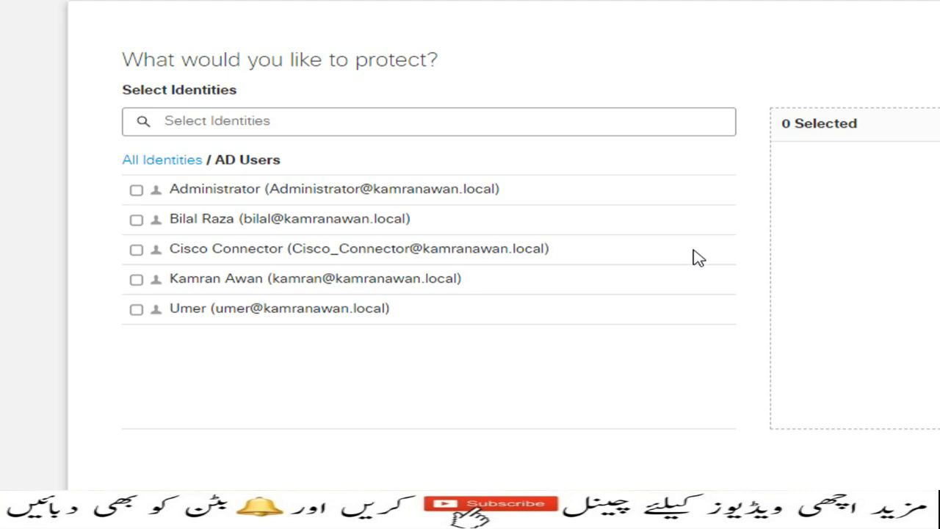
click(144, 192)
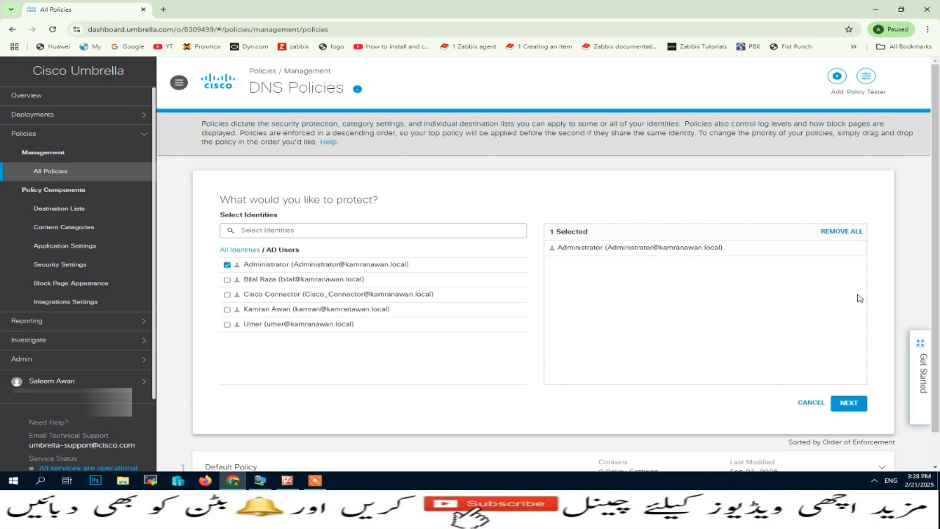
click(848, 403)
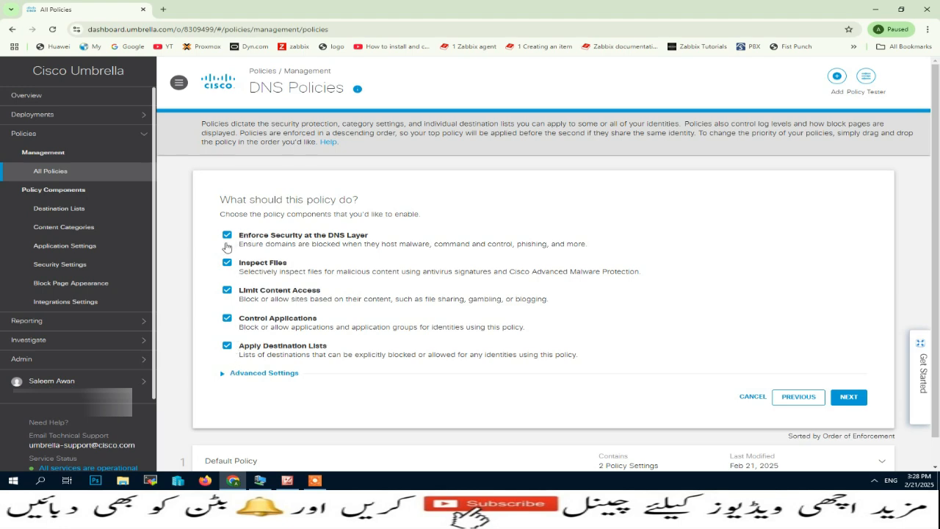
In the policy's advanced settings, disable the intelligent proxy, enable Allow-Only Mode, and continue to the security settings.
click(266, 373)
scroll(277, 315, down, 2)
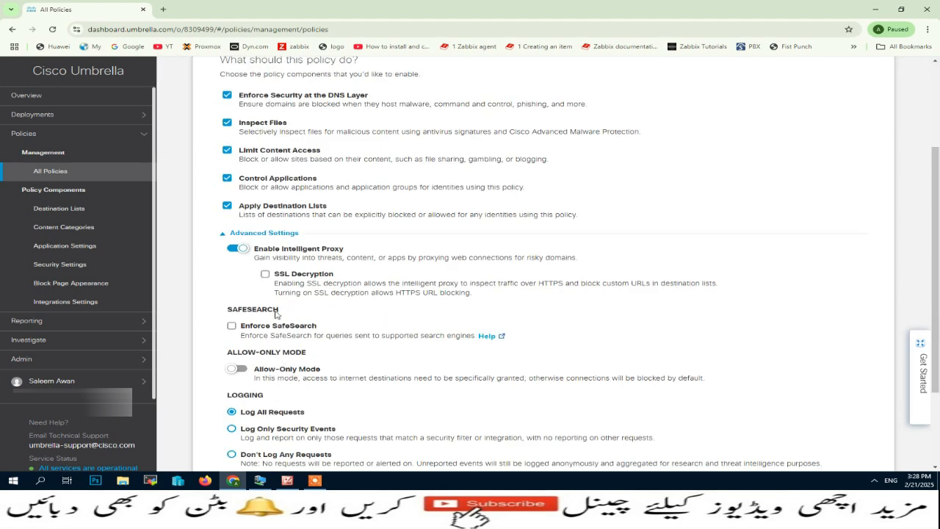
click(237, 248)
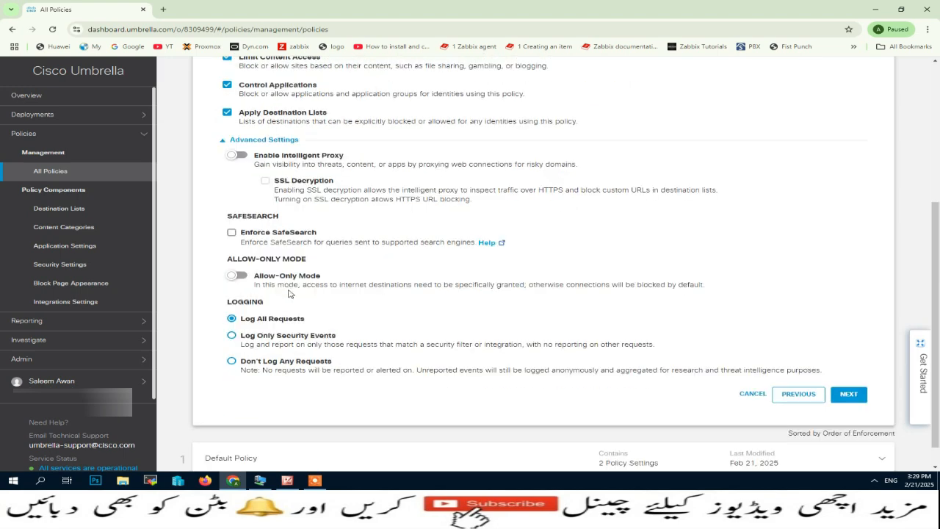
scroll(289, 290, down, 1)
click(240, 278)
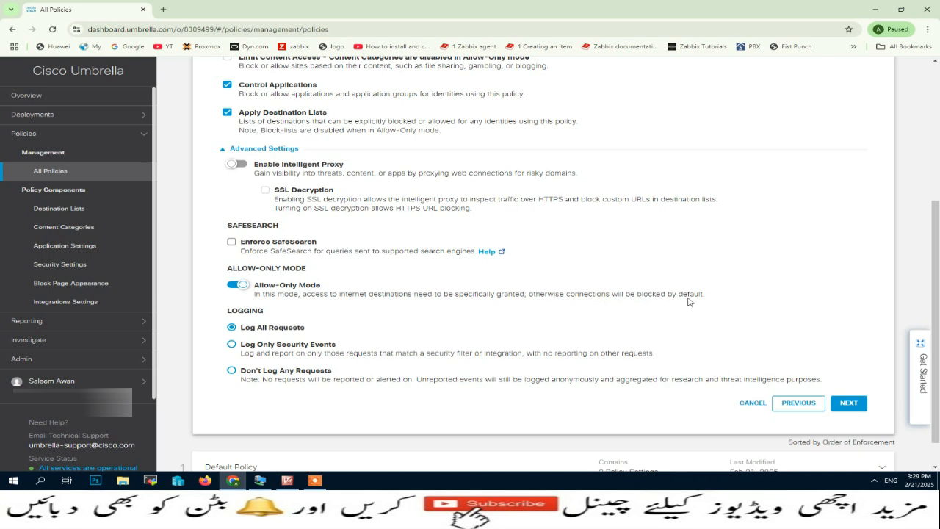
click(859, 405)
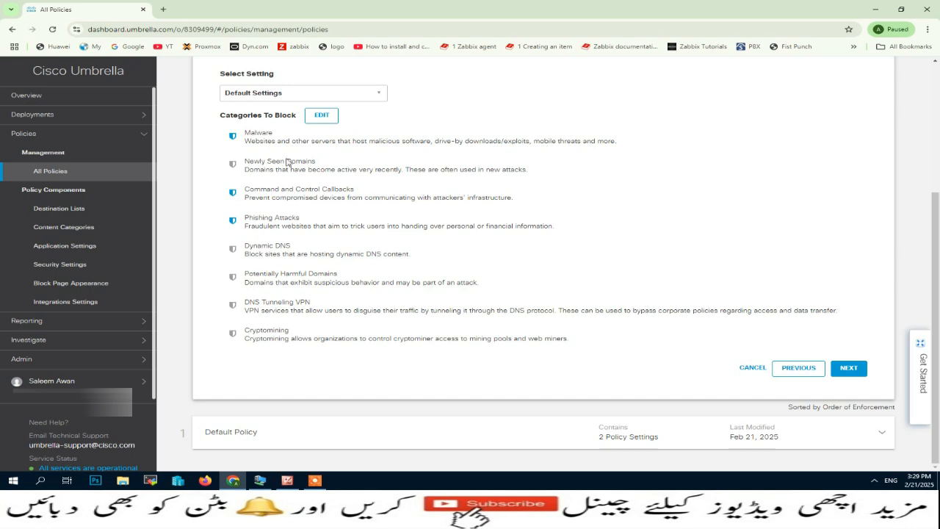
Start a new security setting for the policy and name it Security Setting Edit.
click(379, 96)
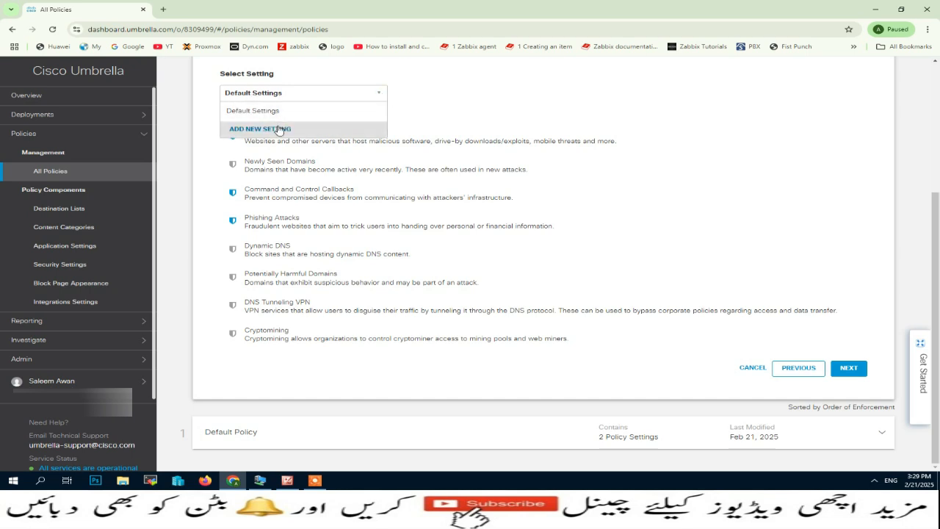
click(237, 131)
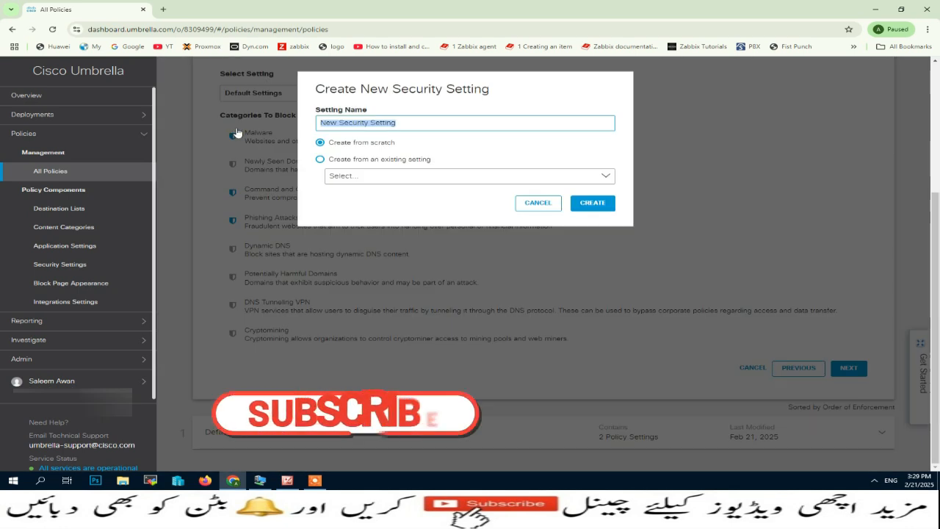
click(419, 126)
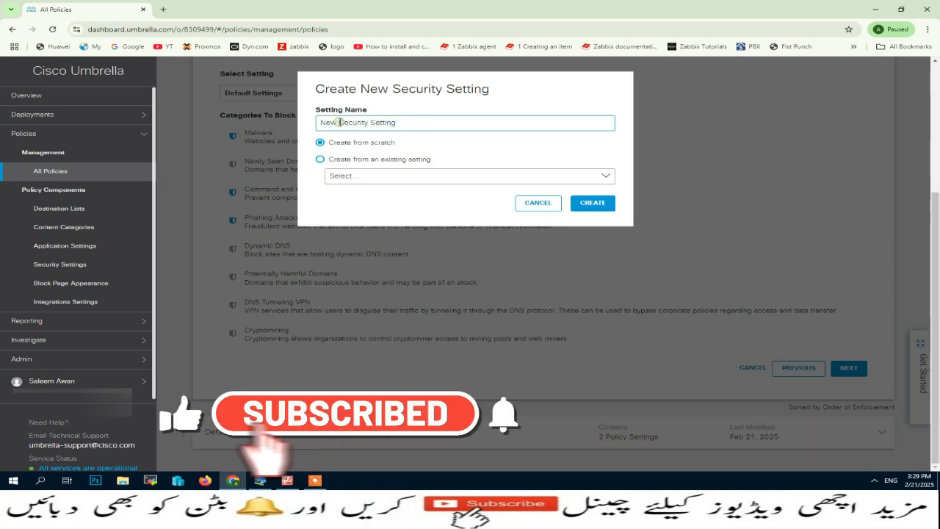
click(339, 122)
key(BackSpace)
key(BackSpace)
key(BackSpace)
key(BackSpace)
click(386, 125)
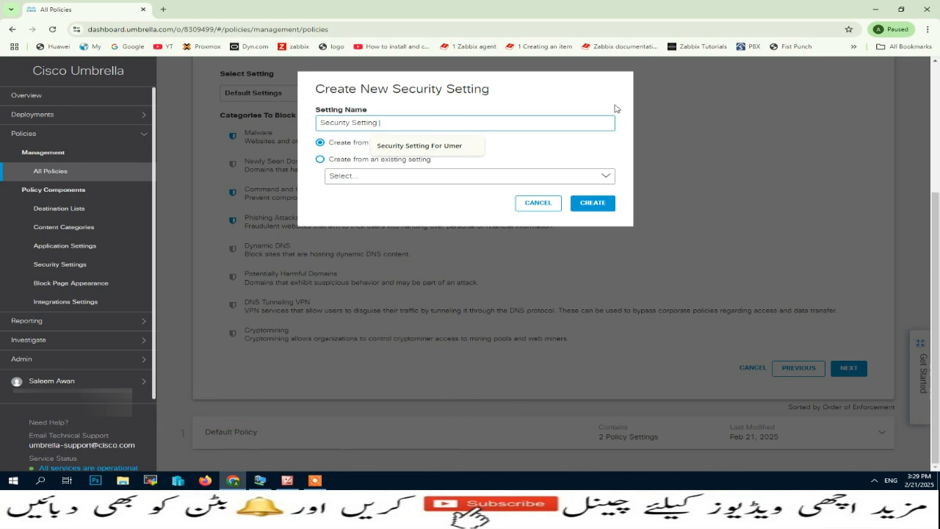
text(Edit)
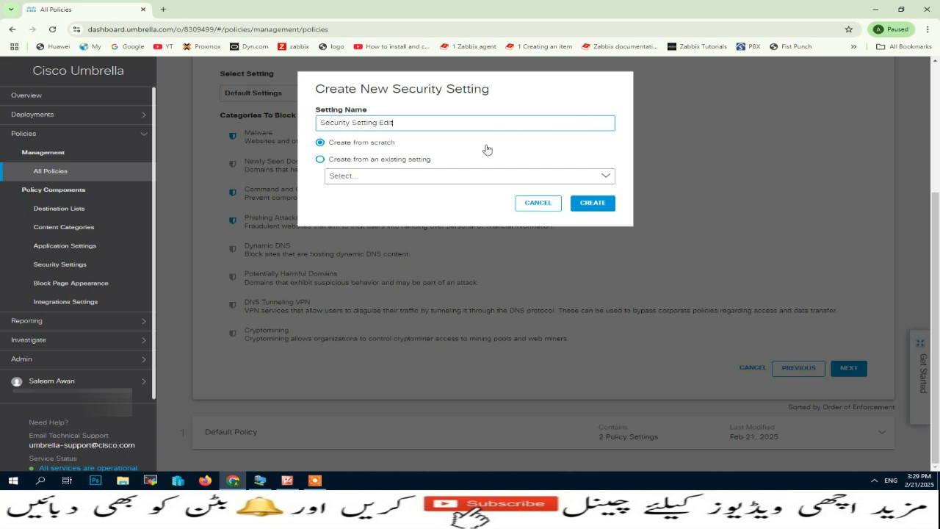
Base the new security setting on the existing Default Settings and create it.
click(373, 162)
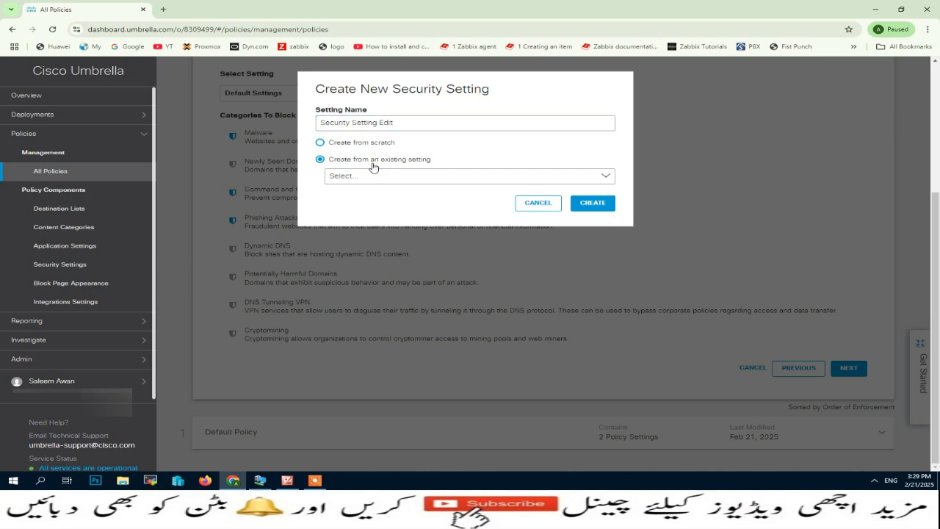
click(606, 178)
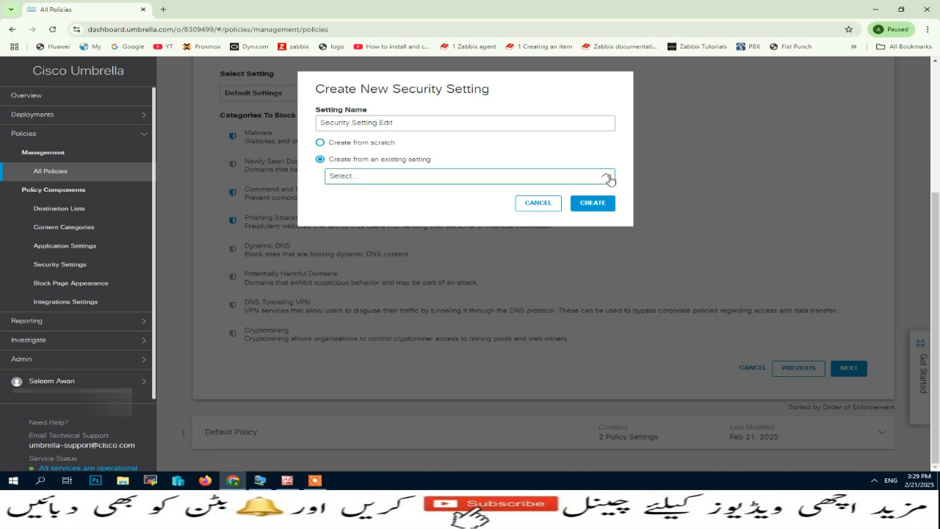
click(359, 196)
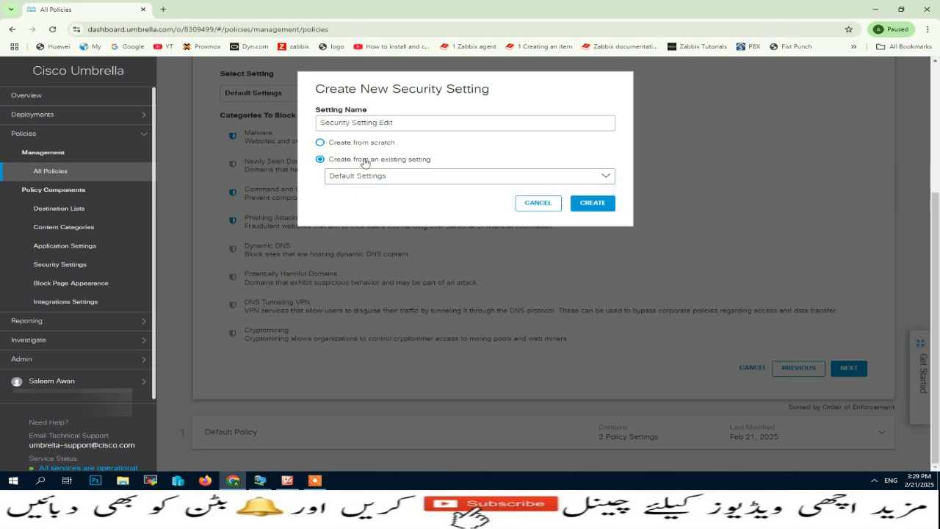
click(593, 203)
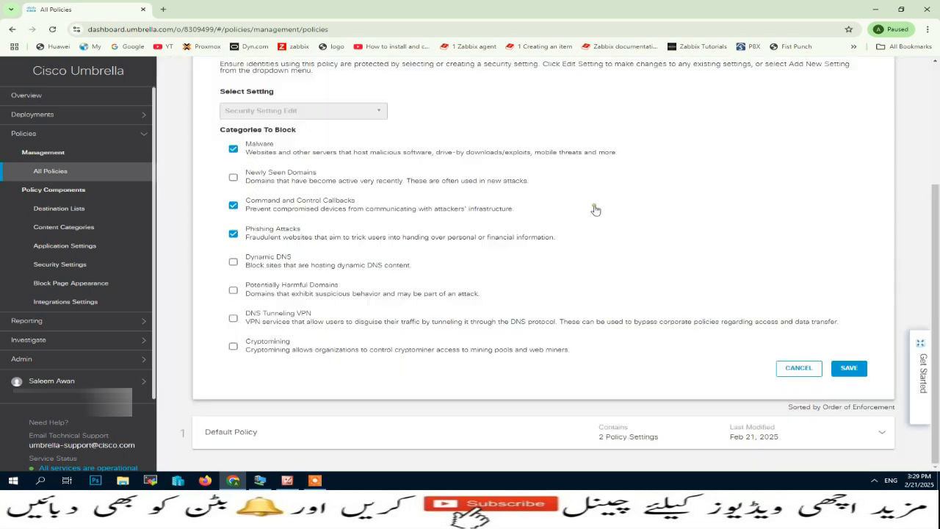
Also block Potentially Harmful Domains, DNS Tunneling VPN and Cryptomining, save the security setting, and continue to the application controls.
click(233, 290)
click(233, 318)
click(233, 346)
click(850, 369)
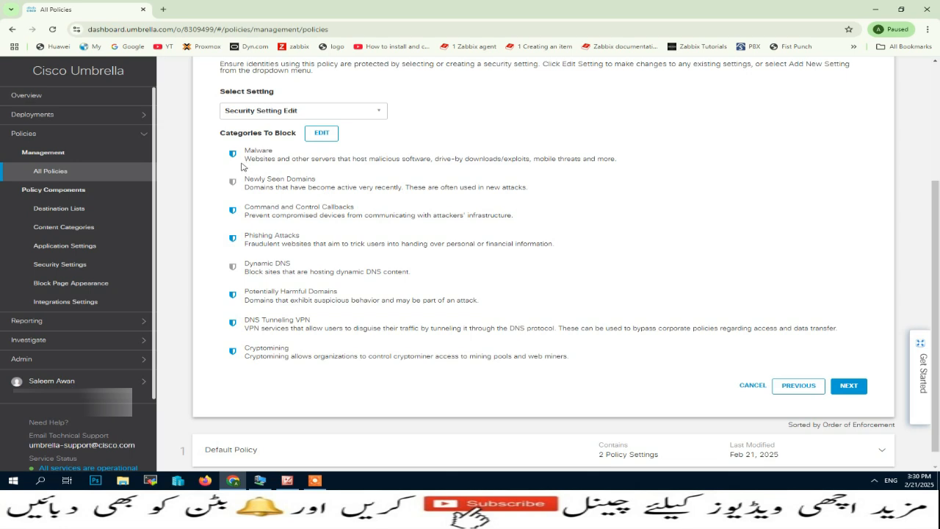
click(849, 386)
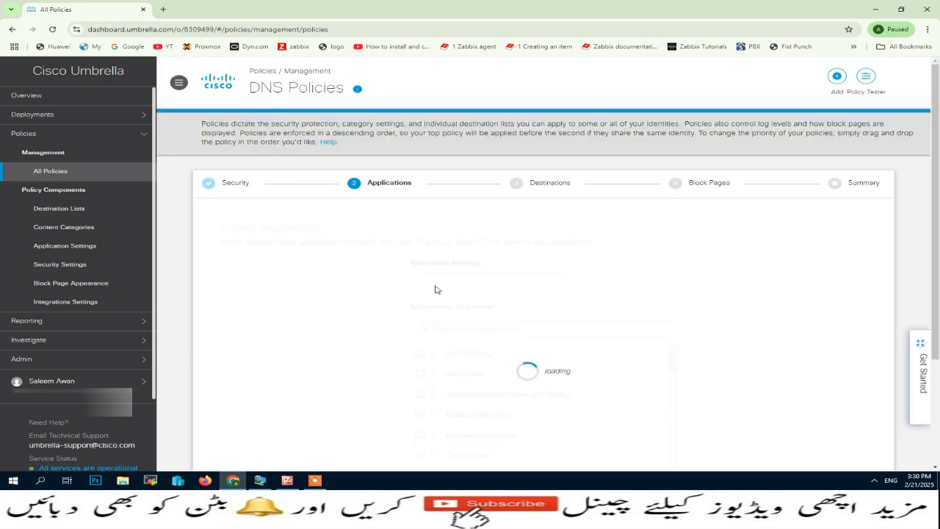
Review the application categories under Default Settings without creating a new setting, and continue to the destination lists.
scroll(437, 288, down, 1)
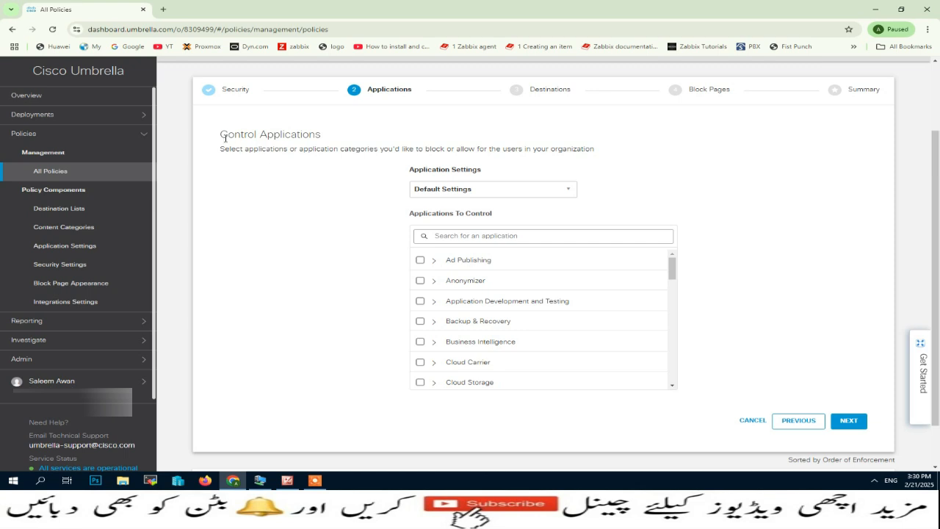
click(568, 190)
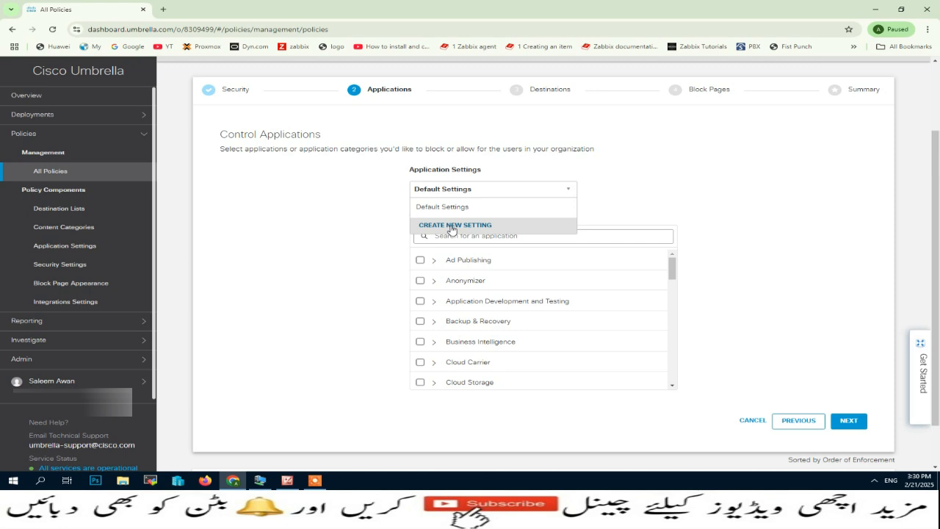
click(642, 200)
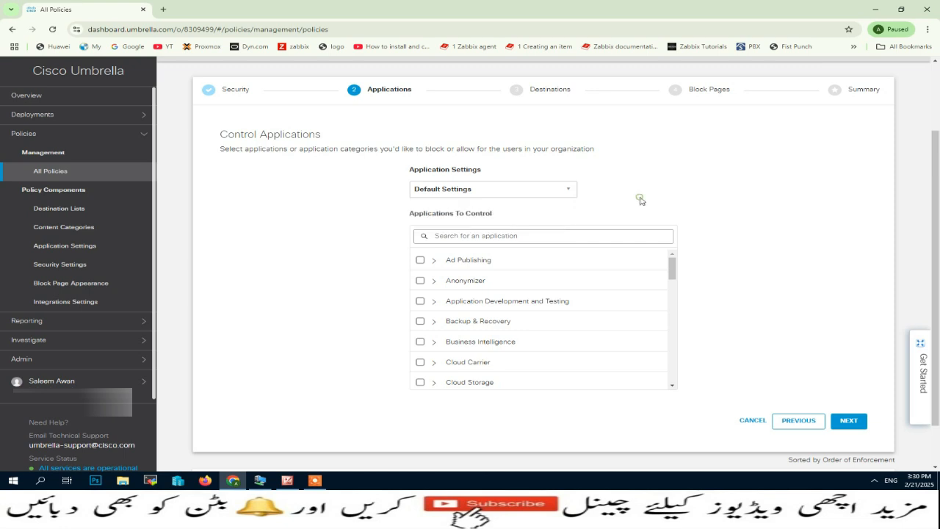
scroll(446, 276, down, 8)
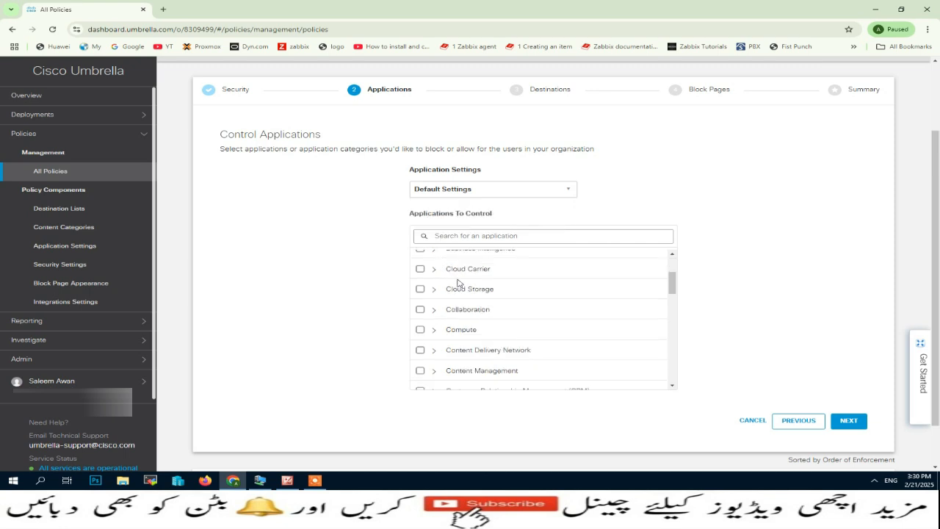
scroll(484, 289, down, 5)
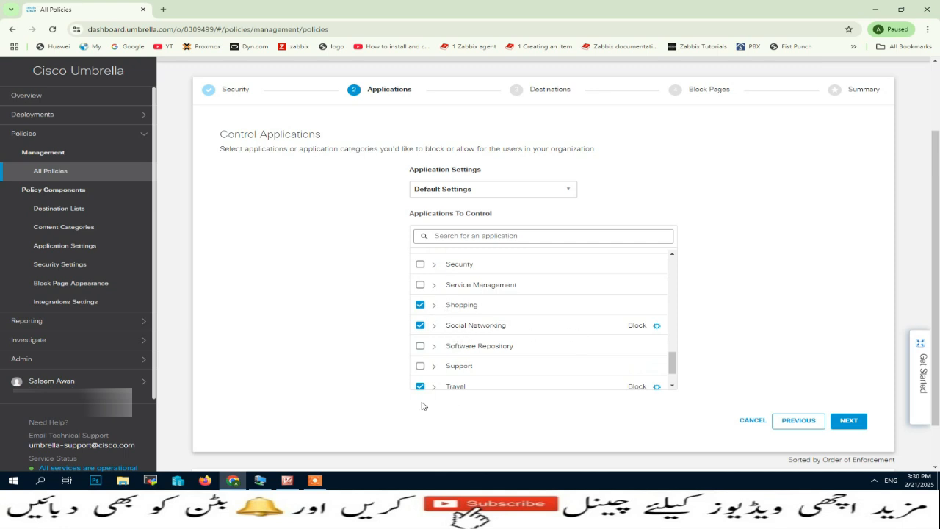
scroll(466, 387, down, 2)
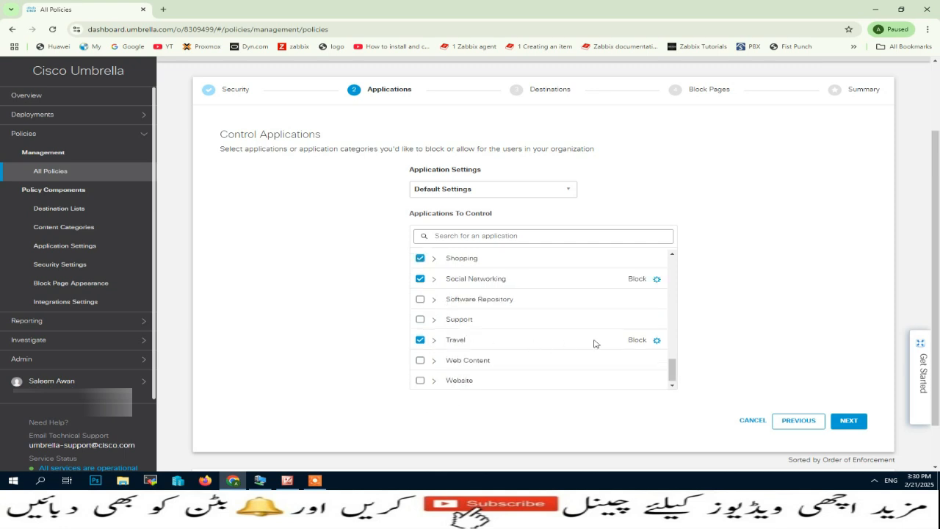
click(848, 421)
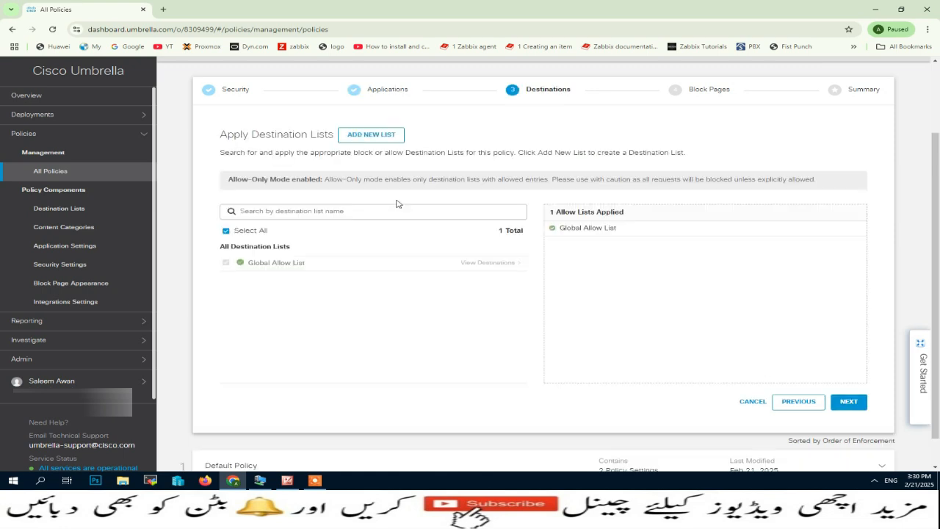
Start a new destination list for the policy and name it Allow Sites For Admin.
click(359, 141)
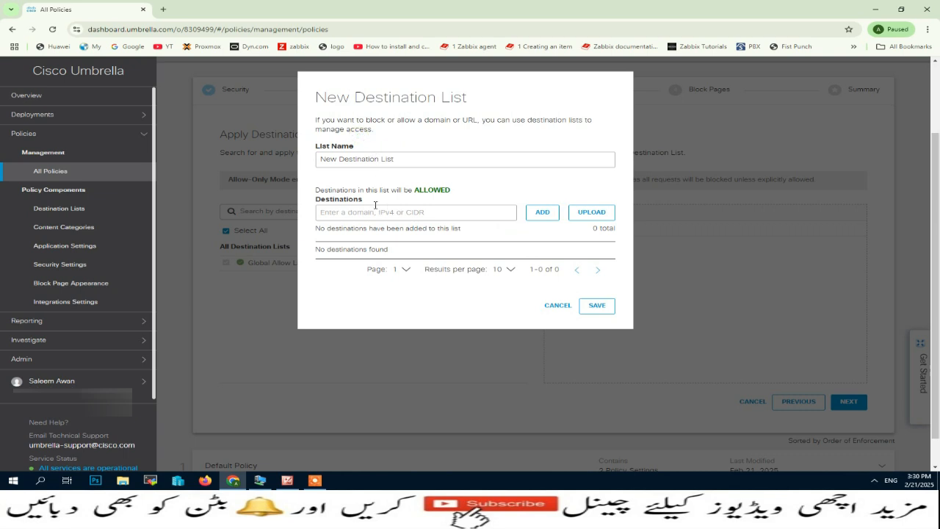
click(356, 161)
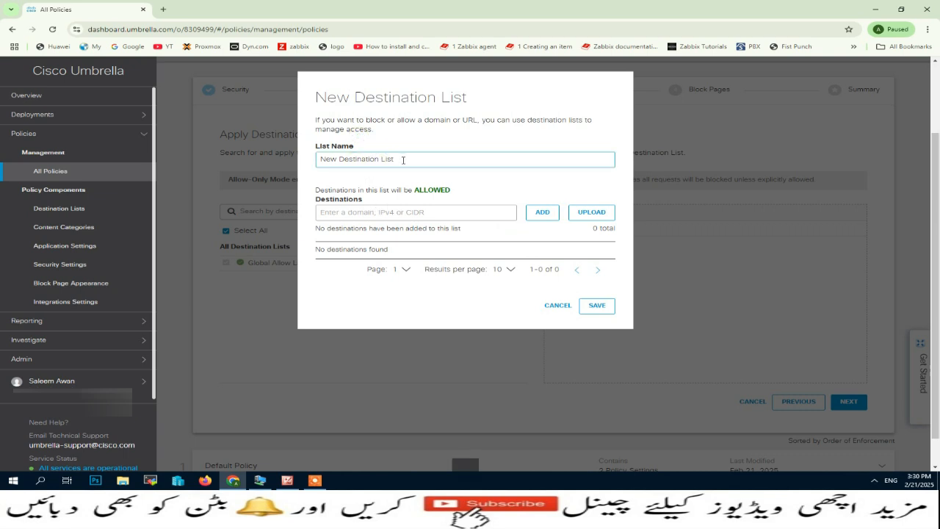
key(BackSpace)
key(BackSpace)
key(BackSpace)
key(BackSpace)
key(BackSpace)
key(BackSpace)
key(BackSpace)
key(BackSpace)
key(BackSpace)
key(BackSpace)
key(BackSpace)
key(BackSpace)
key(BackSpace)
key(BackSpace)
key(BackSpace)
key(BackSpace)
key(BackSpace)
key(Delete)
key(Delete)
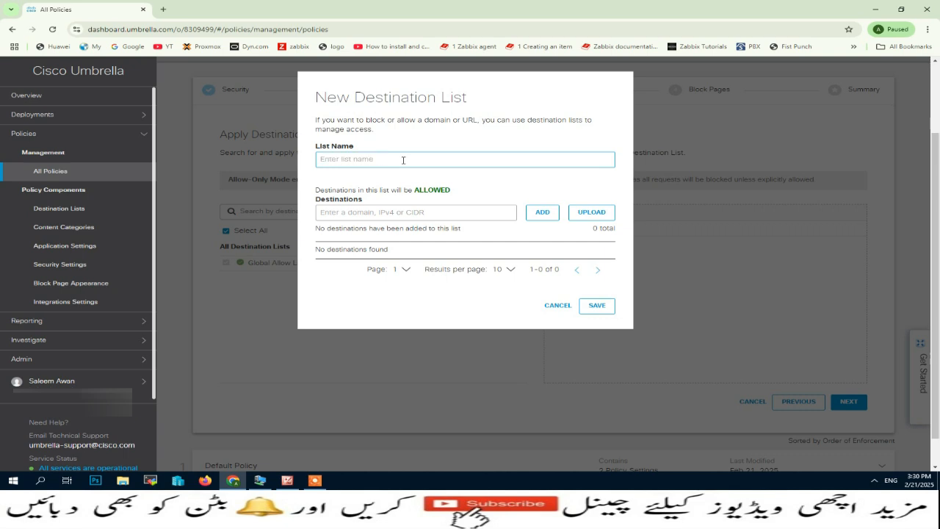
text(Allow Sites For Admin)
click(381, 212)
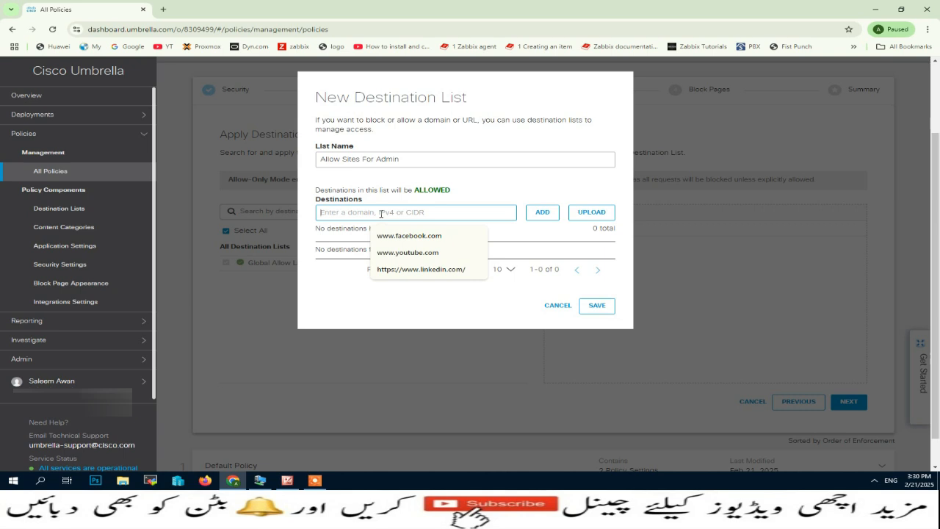
text(www.)
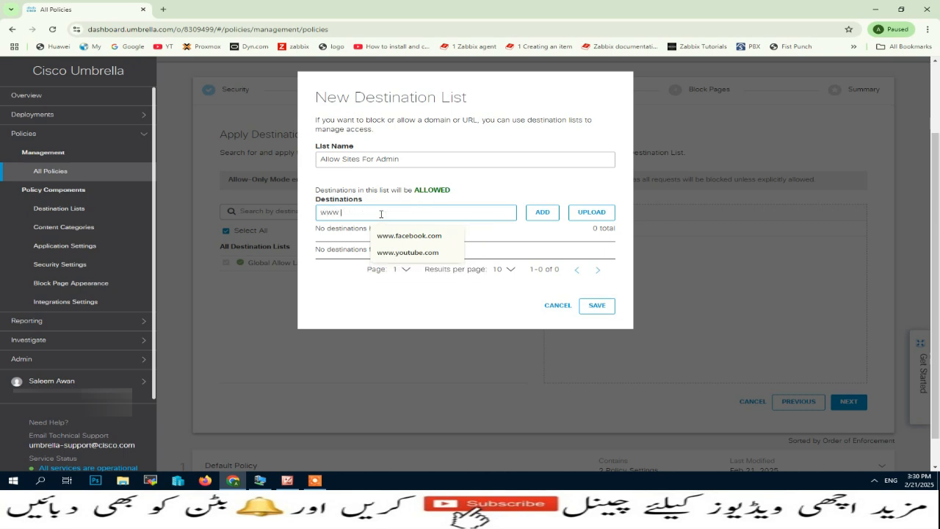
text(google.)
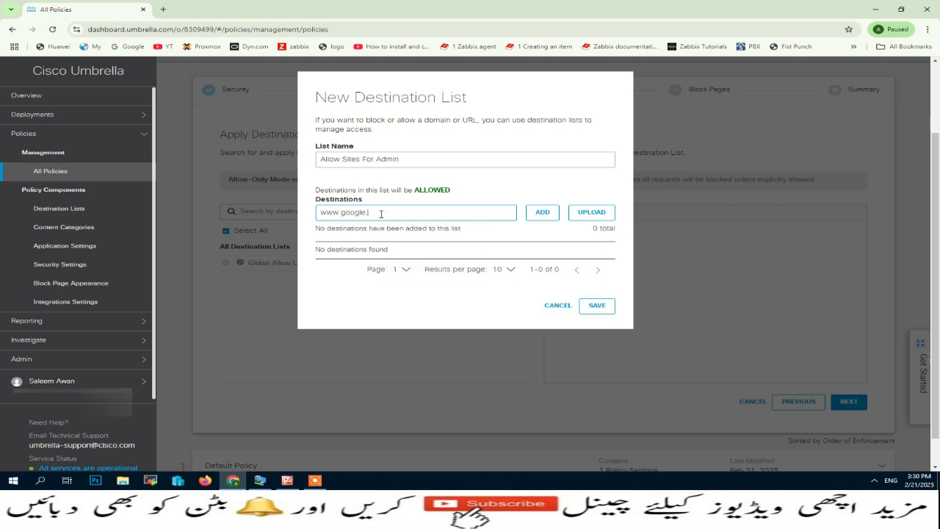
text(com)
click(542, 213)
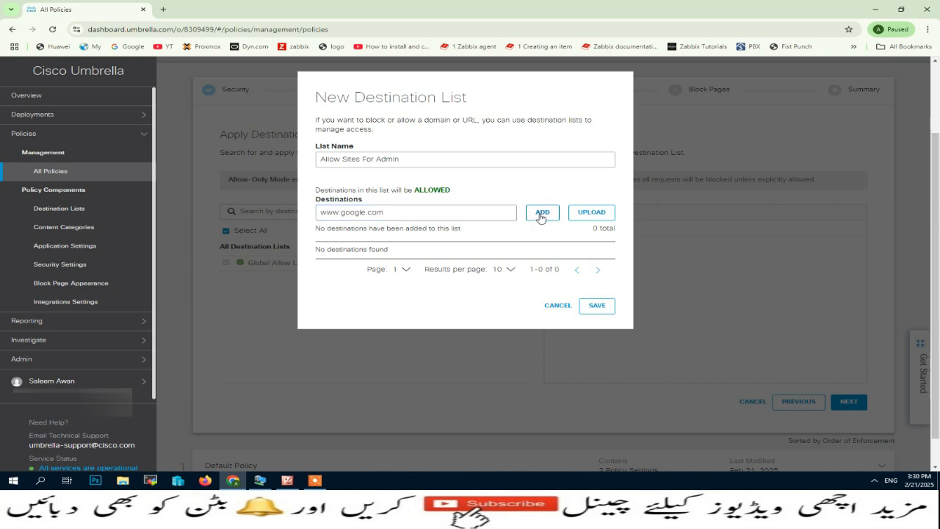
click(423, 213)
text(gmail)
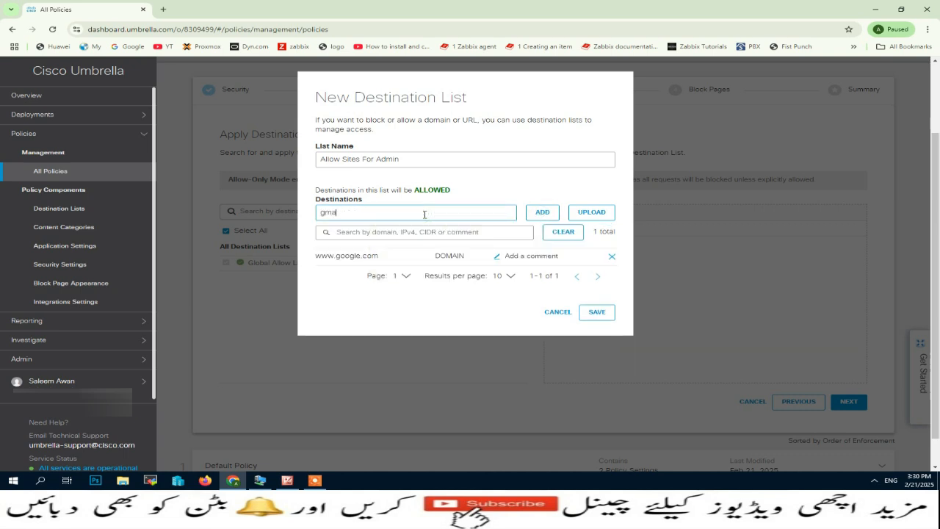
click(542, 212)
click(439, 214)
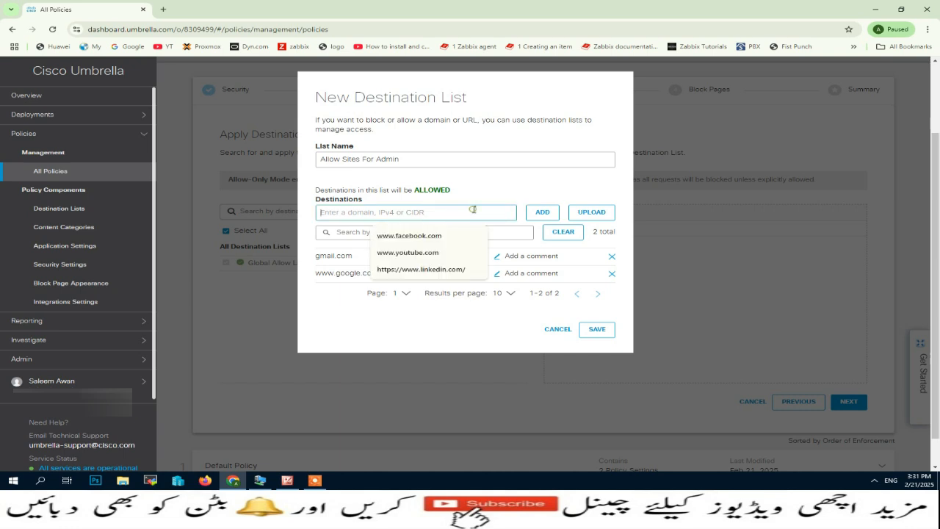
text(www)
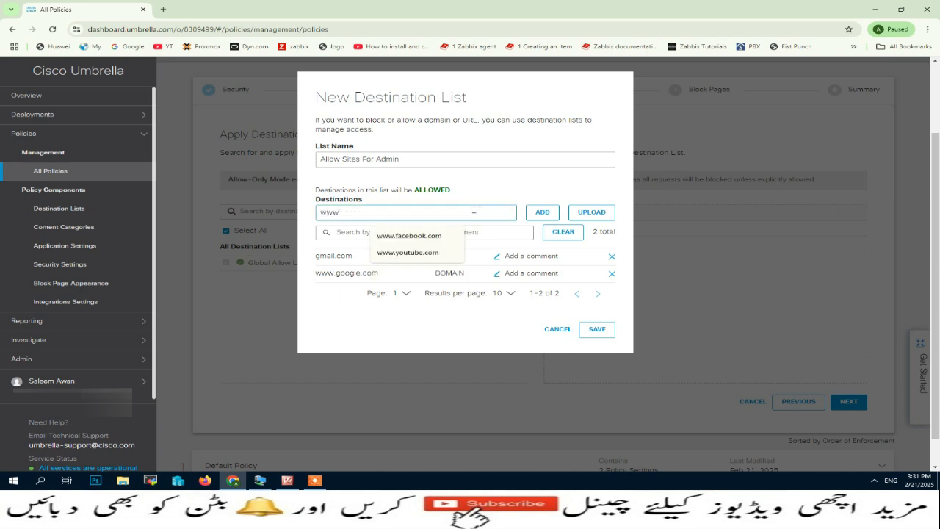
text(.cisco)
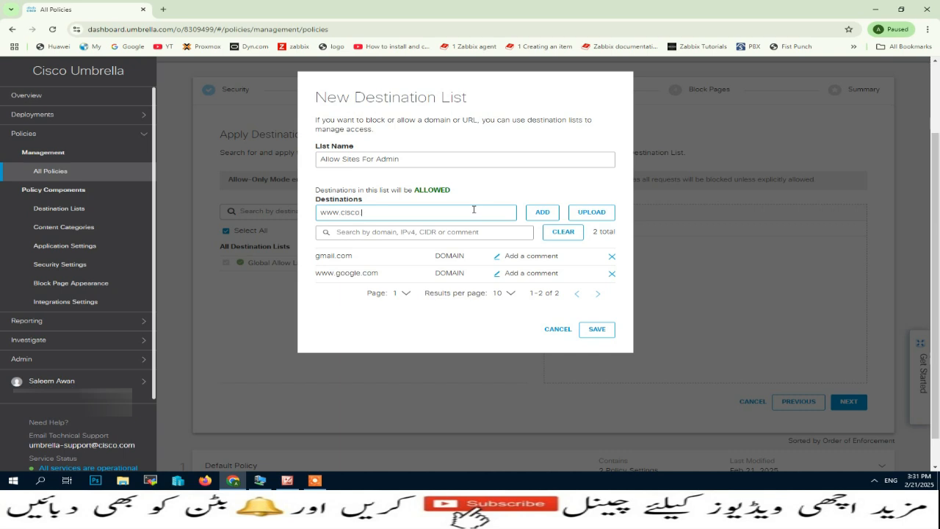
text(.com)
click(542, 212)
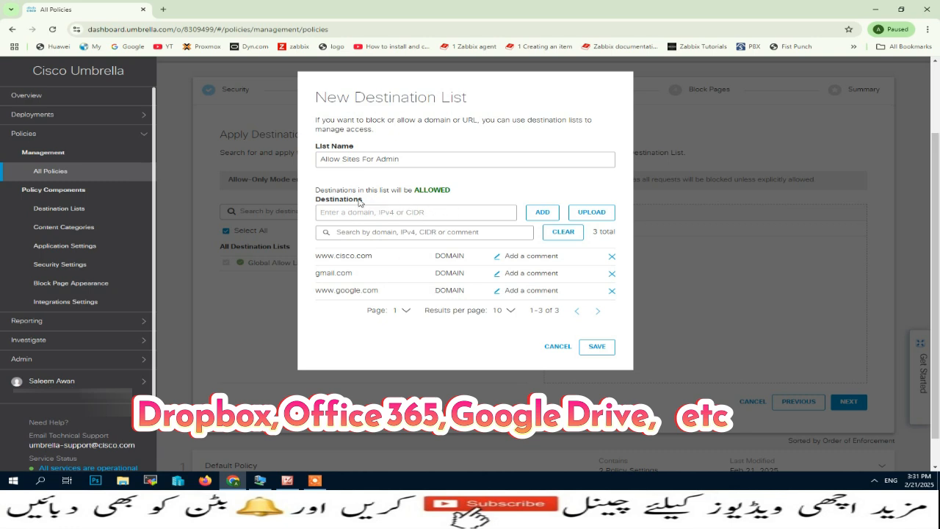
click(599, 348)
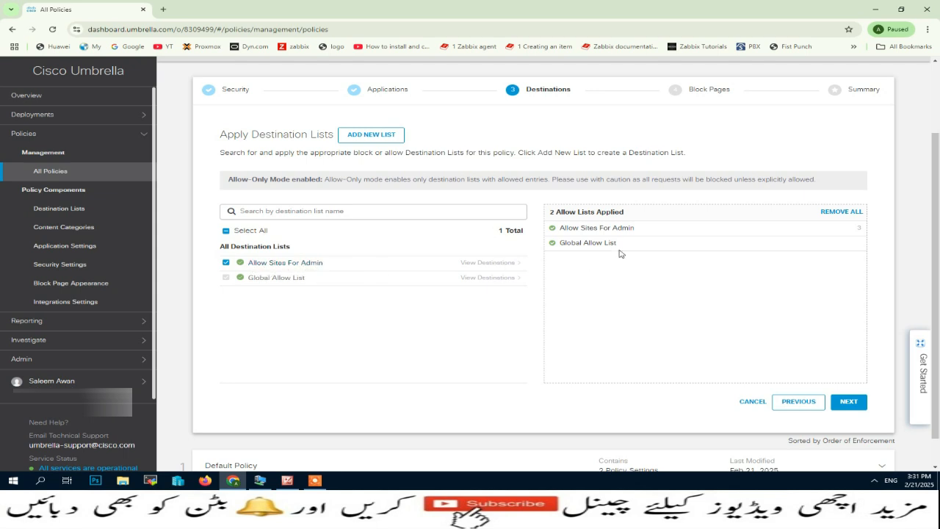
Continue to the block page settings and look through the Bypass Users and Bypass Codes sections.
click(859, 401)
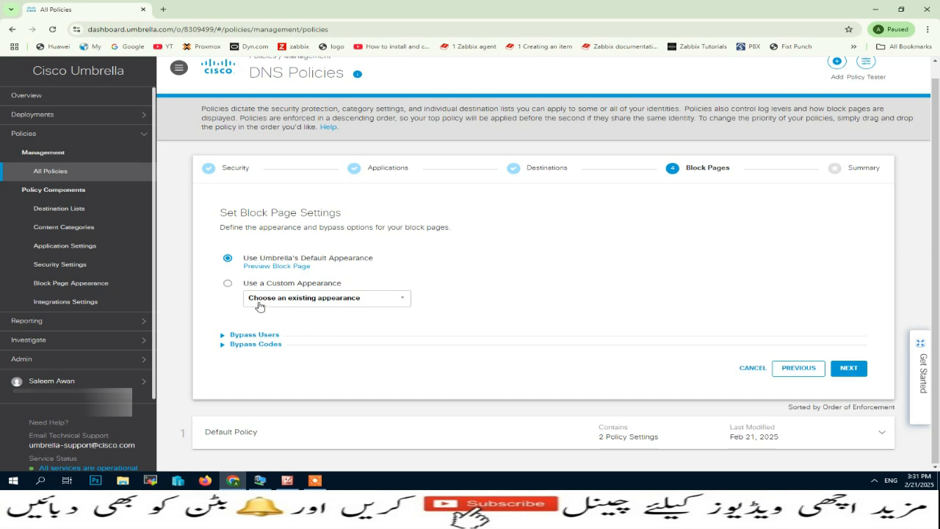
drag(223, 213, 338, 212)
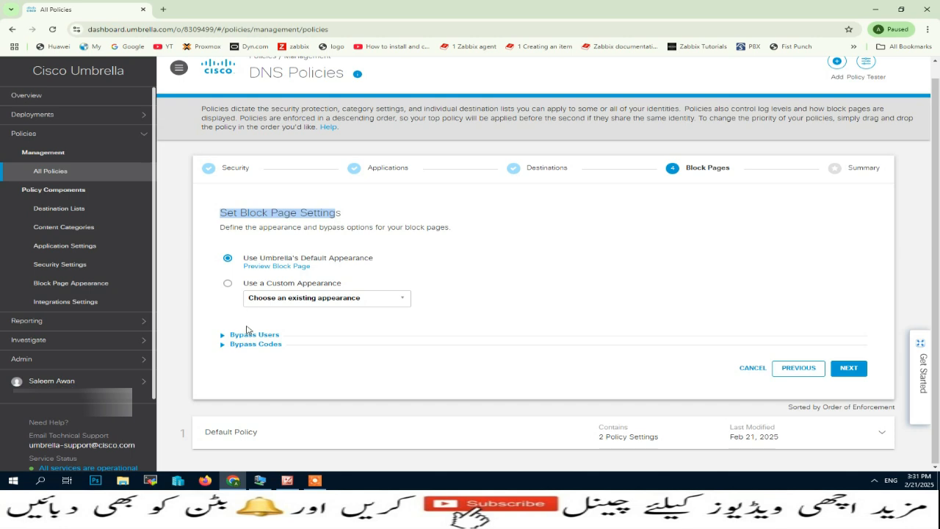
click(223, 335)
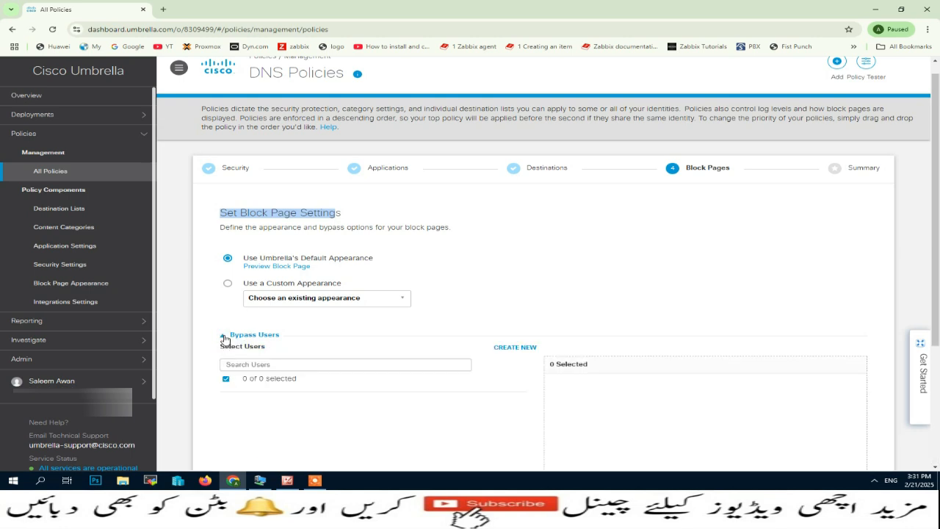
click(224, 337)
click(224, 344)
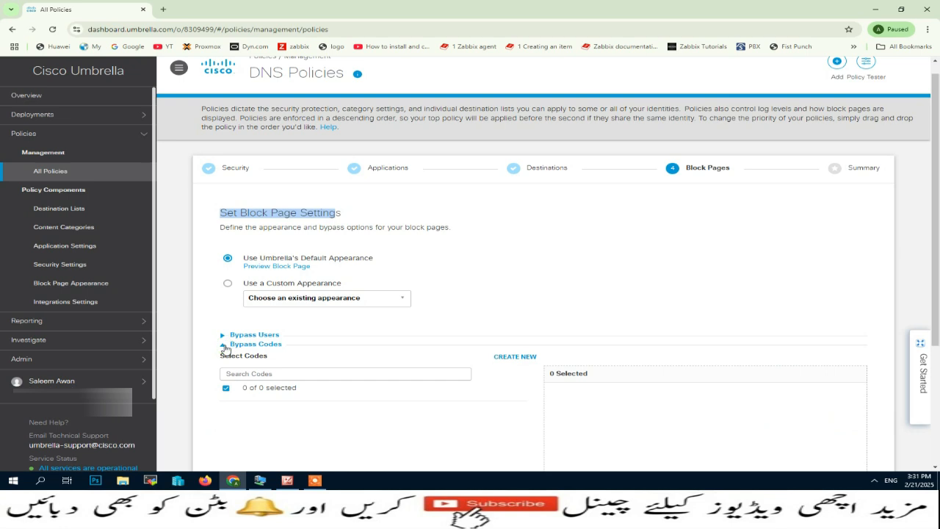
Keep the default block page appearance, continue to the policy summary, name the policy Admin Policy and save it.
click(225, 344)
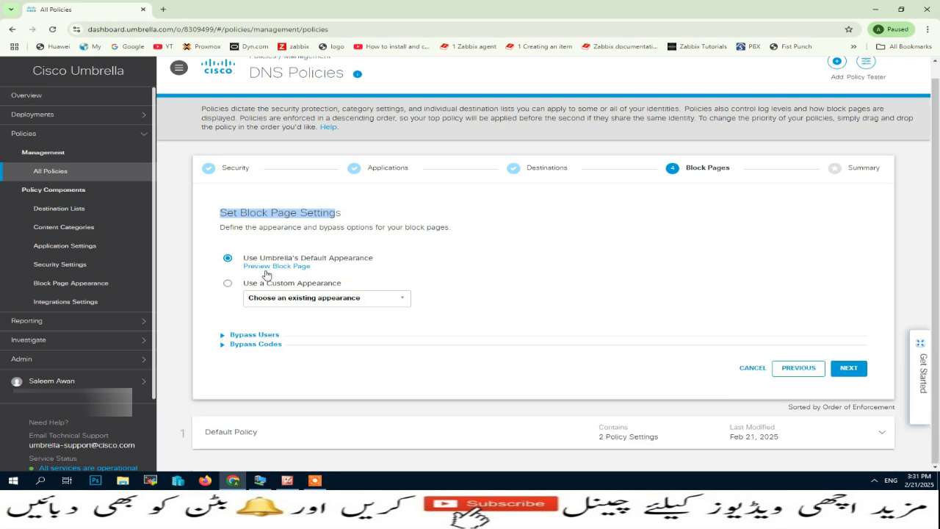
click(849, 367)
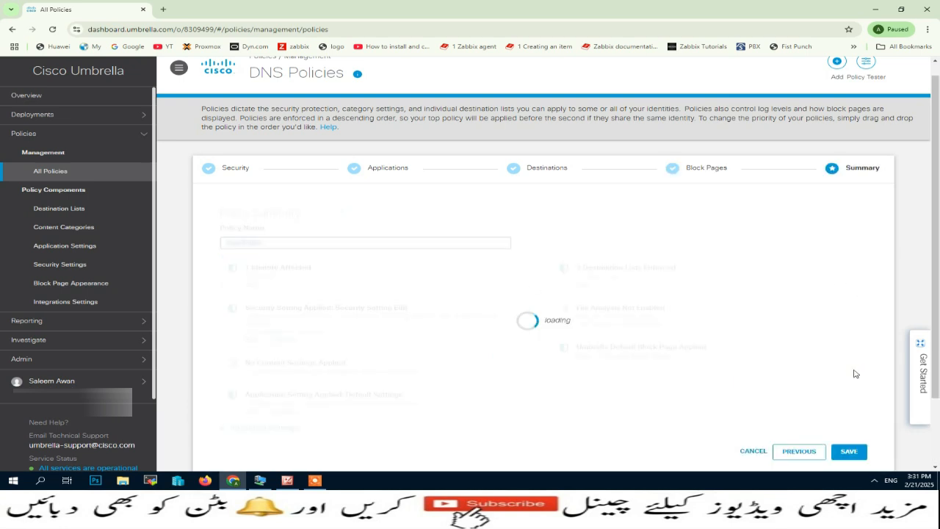
click(277, 245)
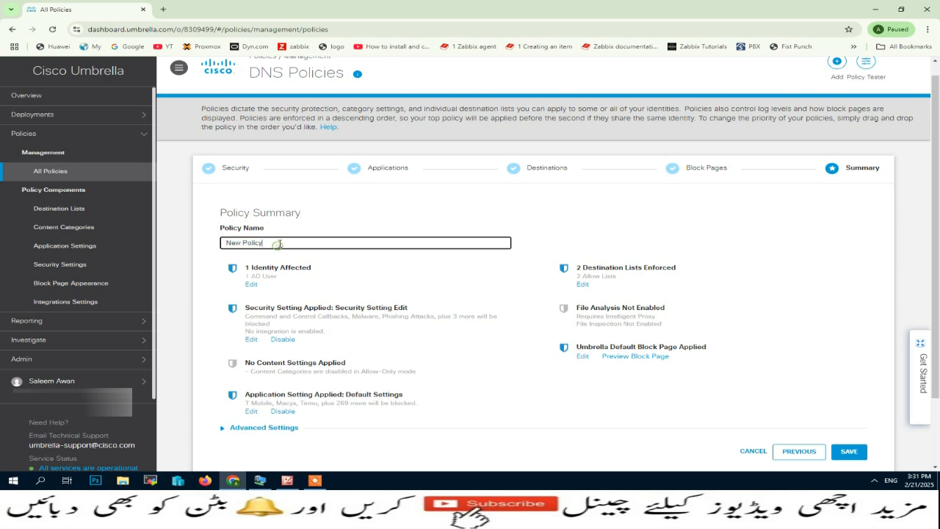
drag(278, 243, 182, 243)
text(Admin)
click(848, 452)
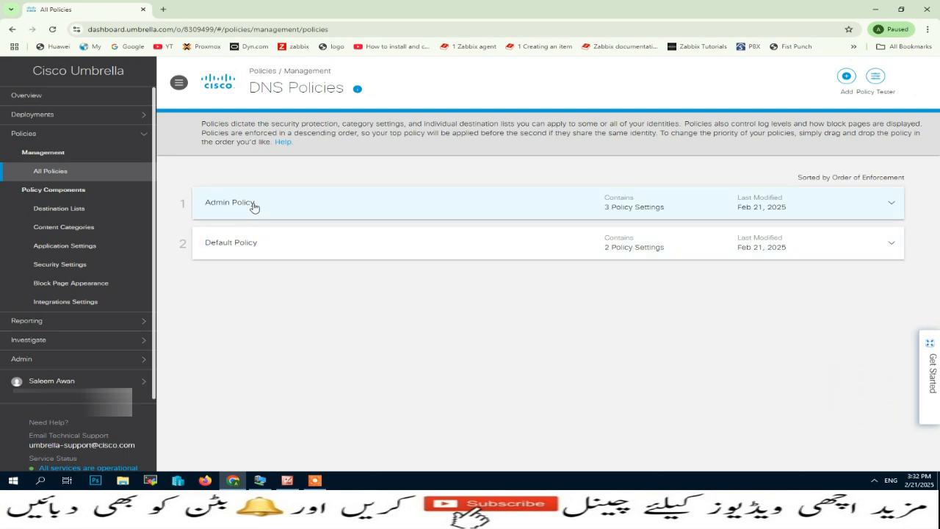
Switch to the Cisco Umbrella virtual machine and load google.com in Chrome to test access.
click(260, 480)
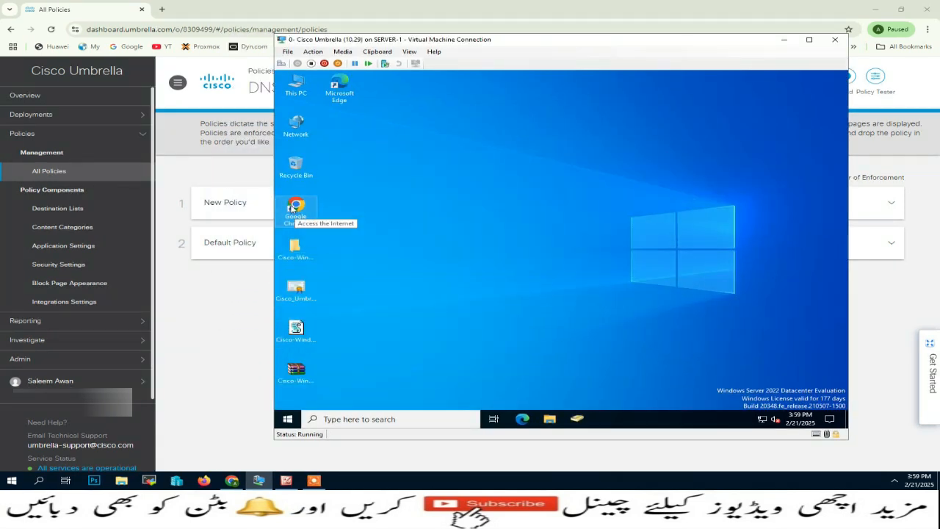
double_click(294, 207)
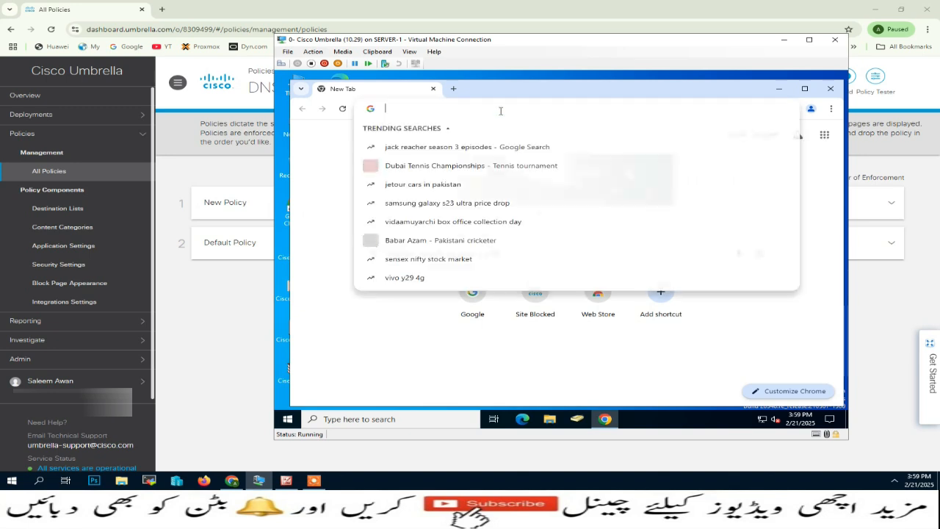
text(google.com)
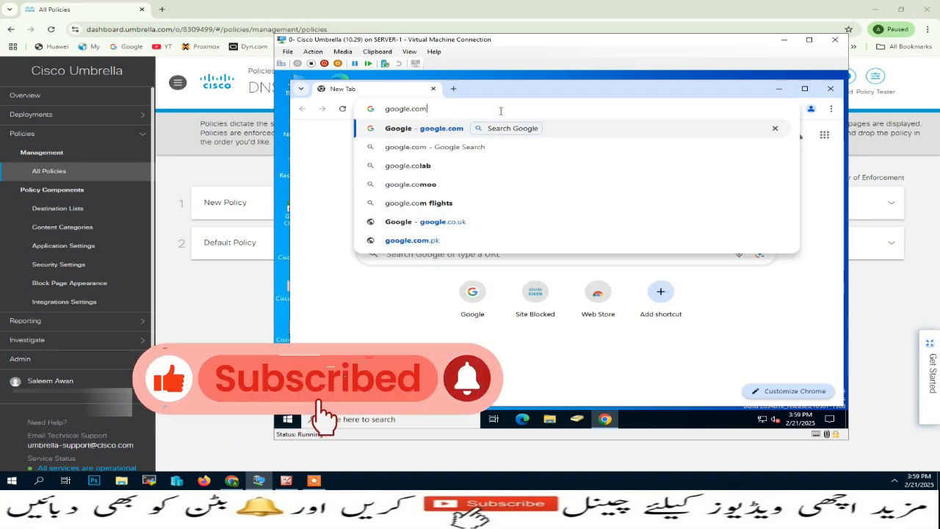
key(Return)
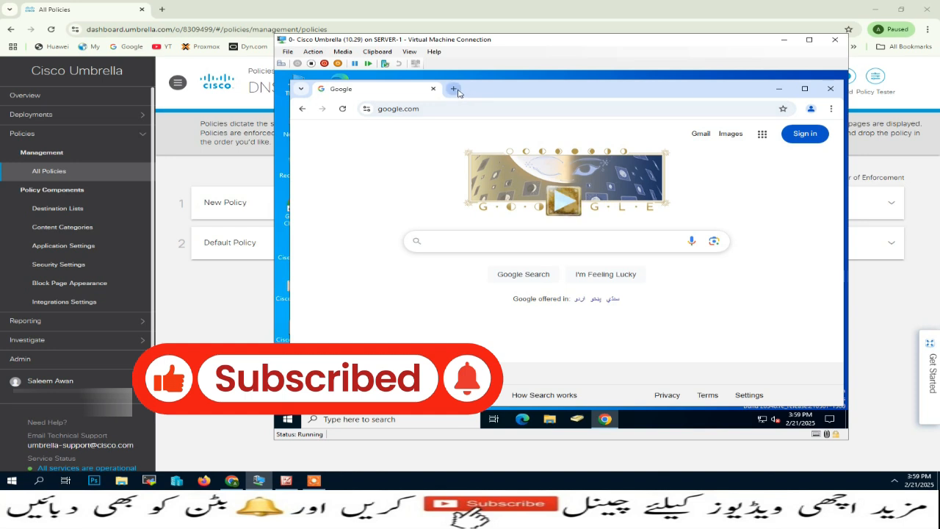
Load cisco.com in a new browser tab to test the allowed destination.
click(453, 88)
text(c)
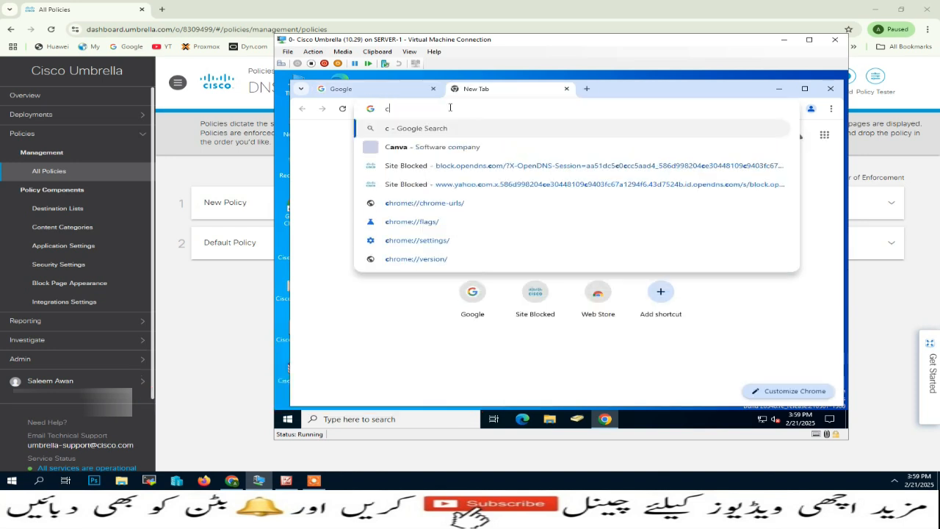
text(isco.com)
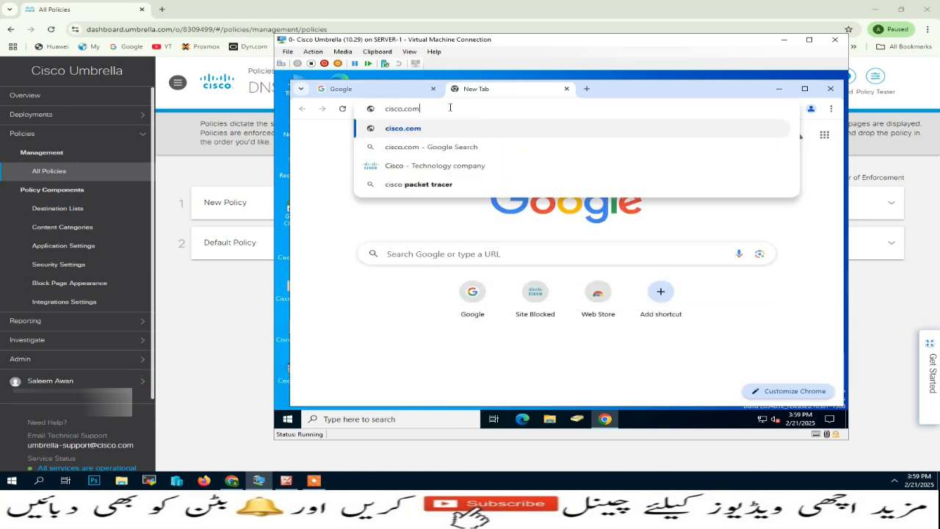
key(Return)
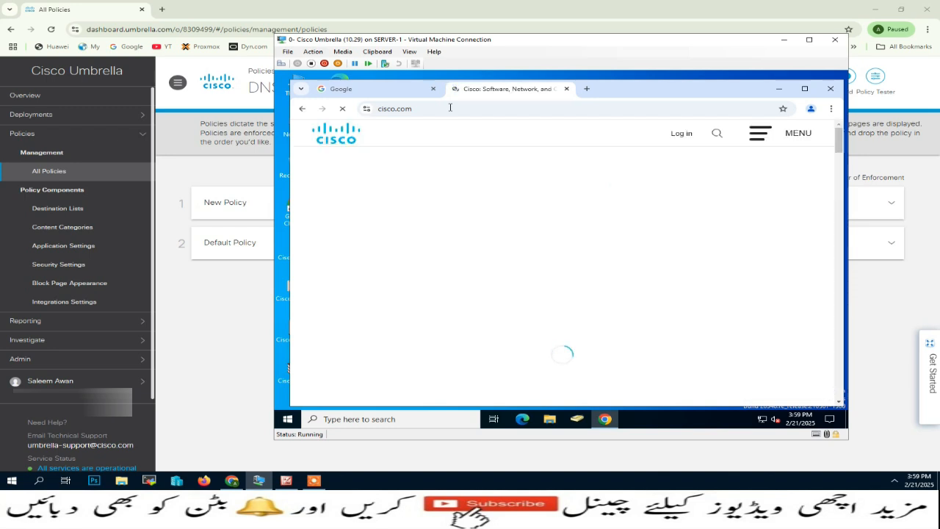
Try to load yahoo.com in another new tab to test a site outside the allow list.
key(ctrl+t)
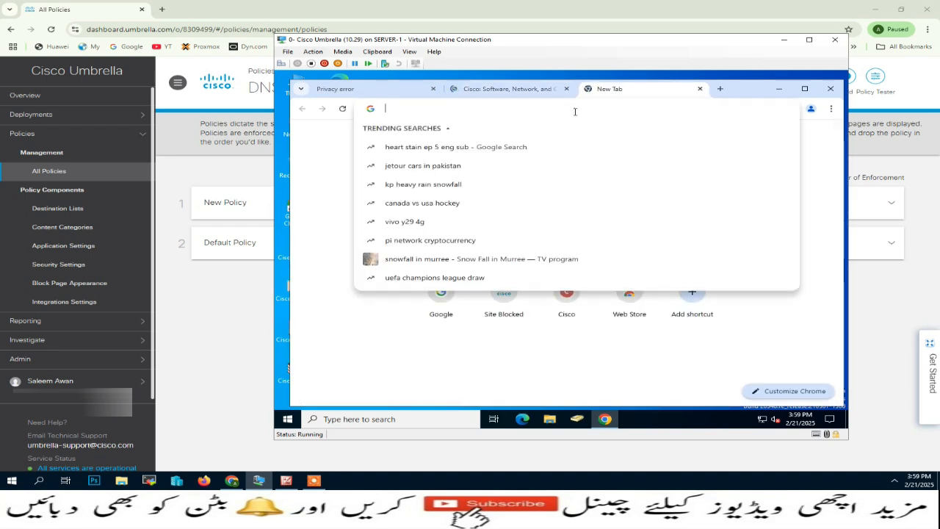
text(yahoo)
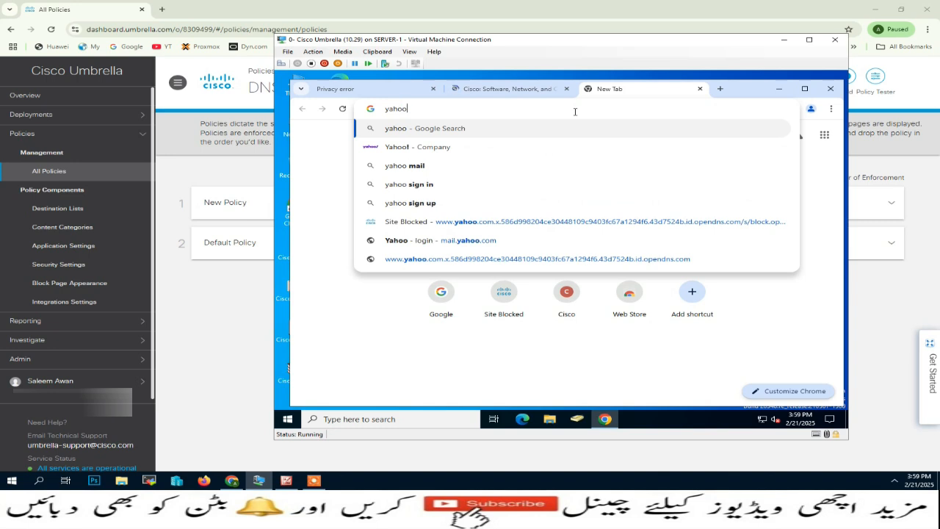
text(.com)
key(Return)
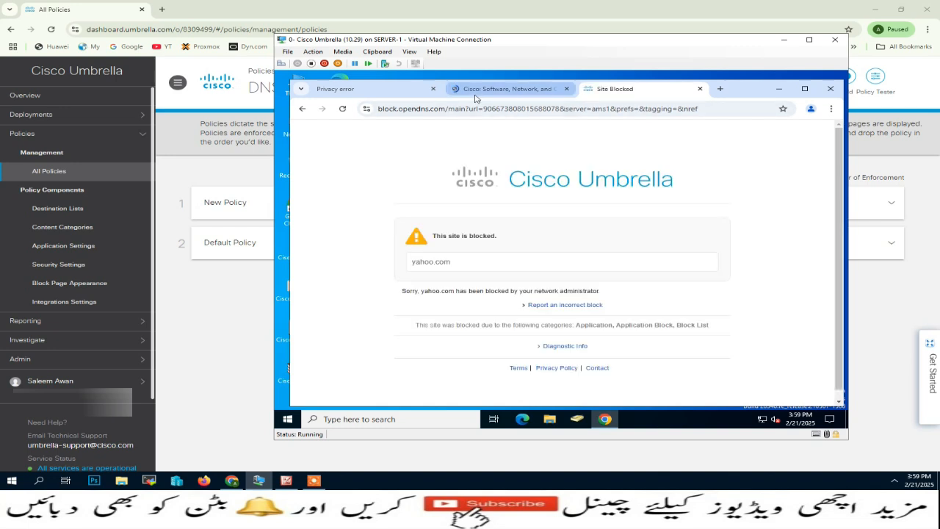
click(505, 111)
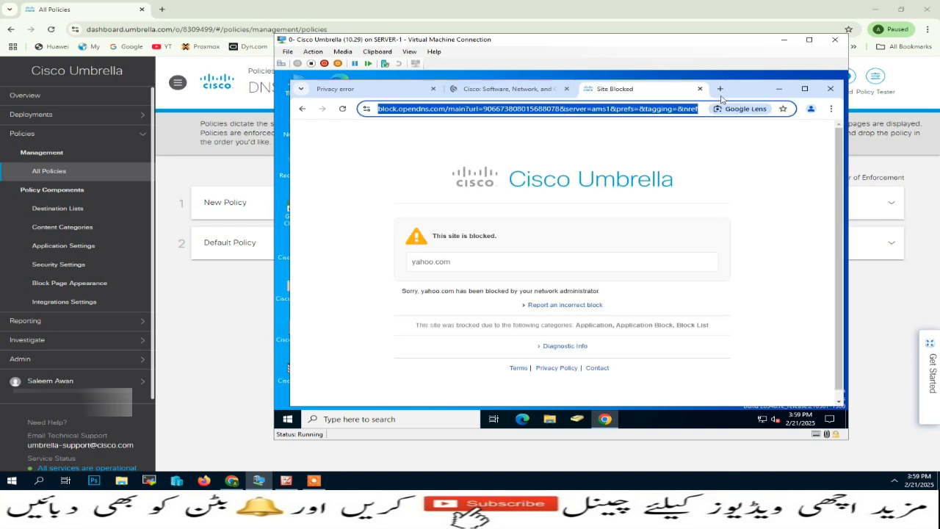
Try to load youtube.com in a new tab and show the advanced details of the resulting page.
click(719, 88)
text(y)
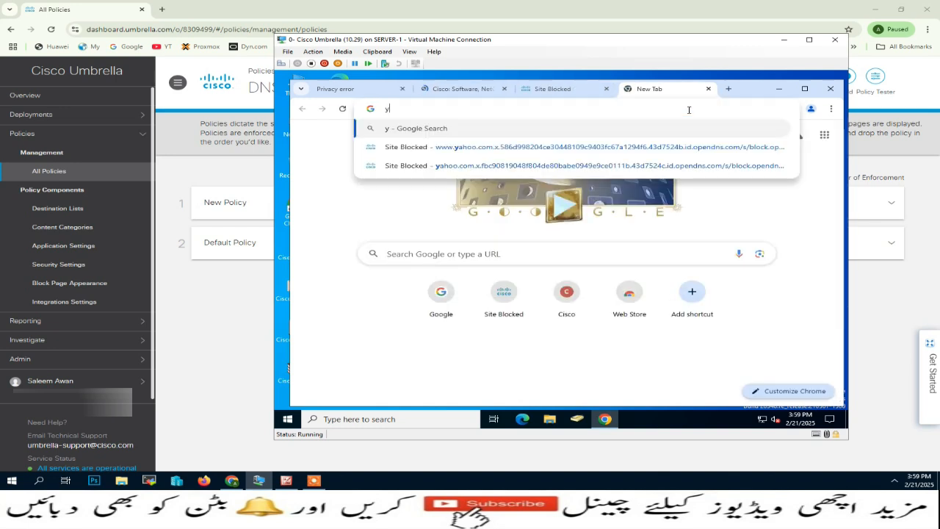
text(outube.com)
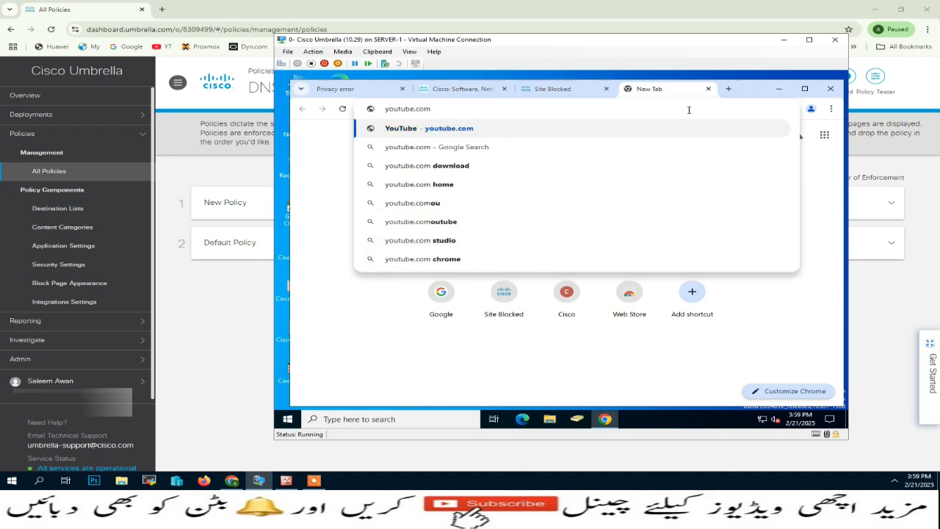
key(Return)
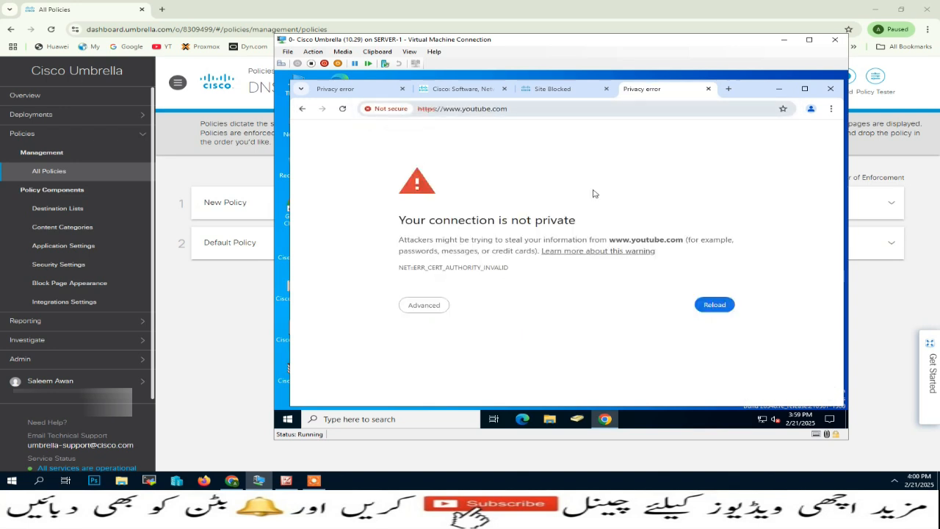
click(425, 305)
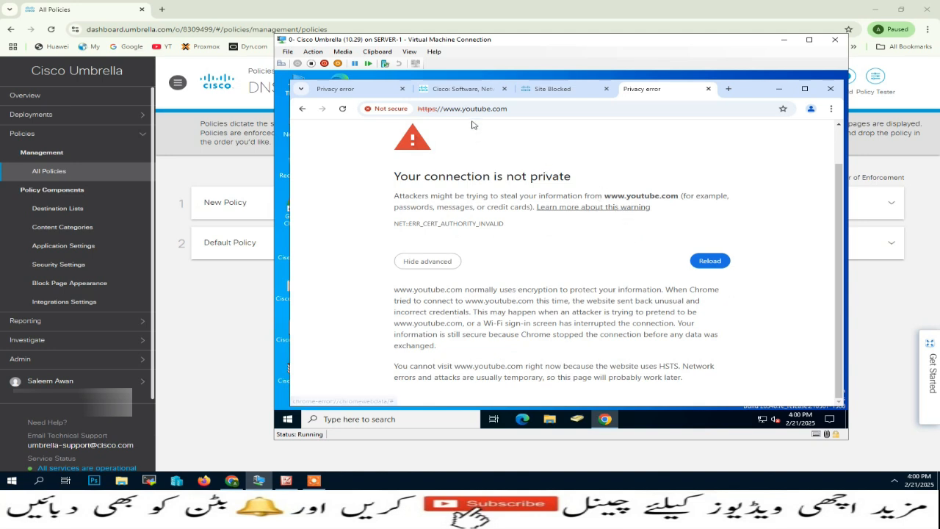
Return to the Cisco site in a maximized browser and check its Certifications page and its Solutions and Support sections.
click(470, 90)
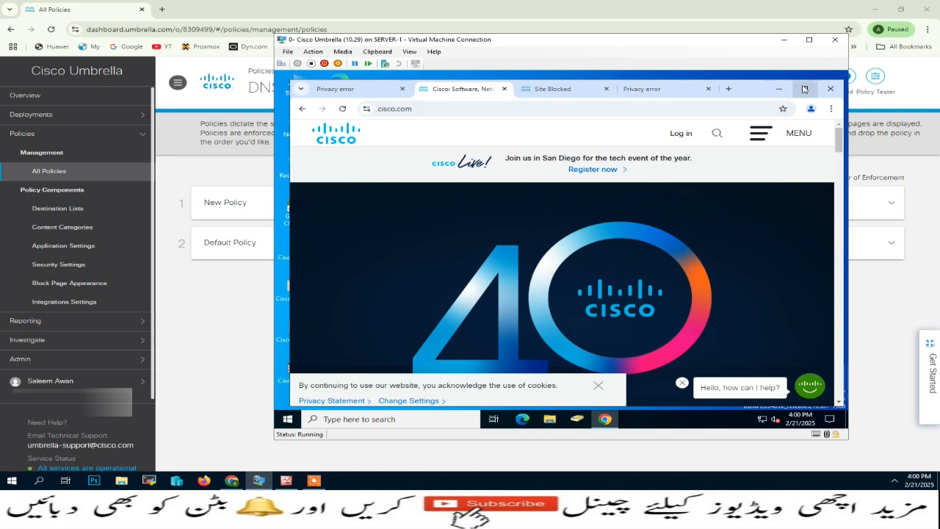
click(804, 88)
scroll(503, 256, down, 5)
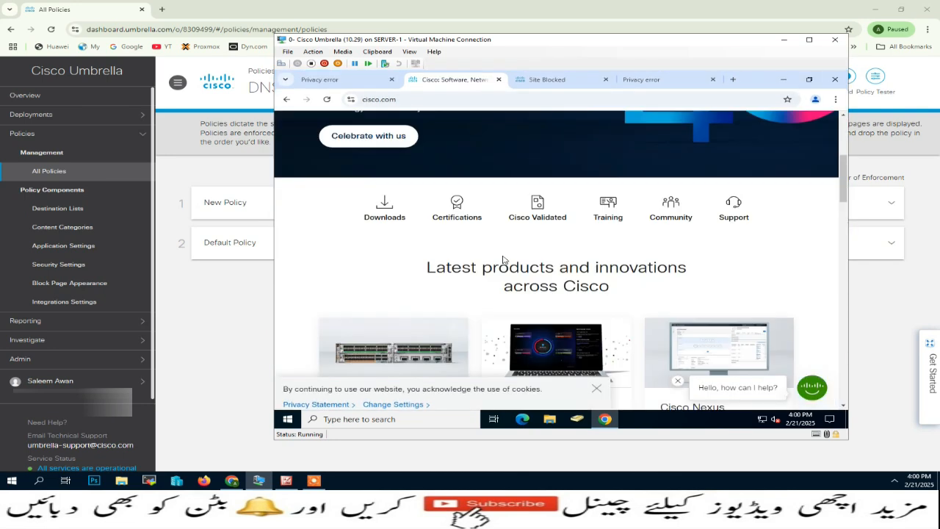
click(456, 213)
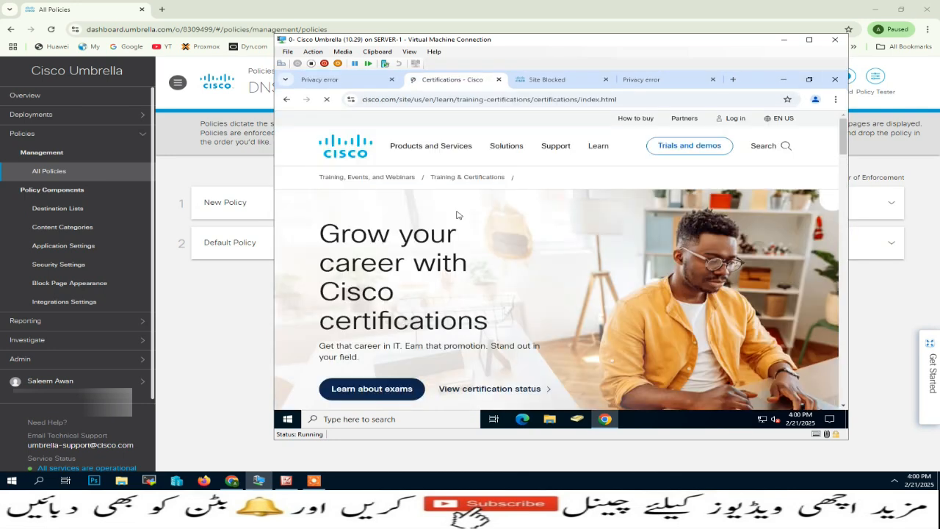
click(508, 147)
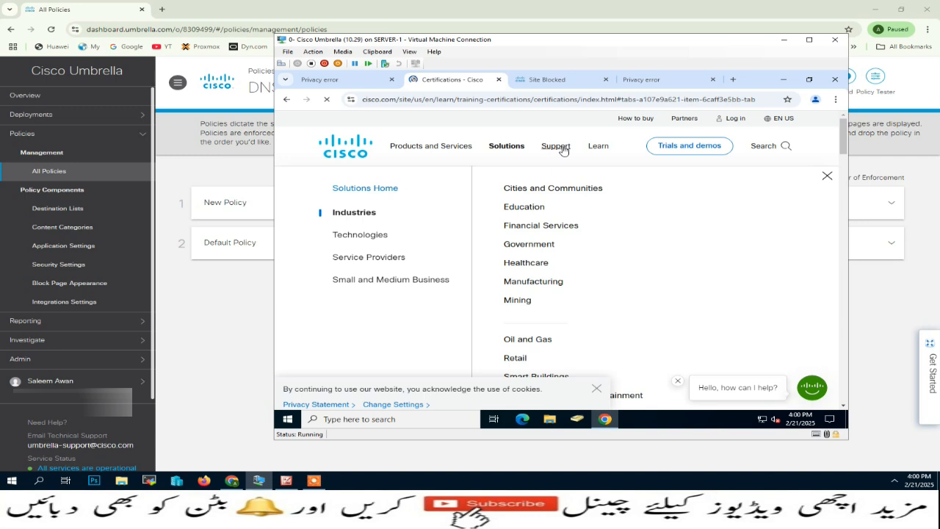
click(563, 147)
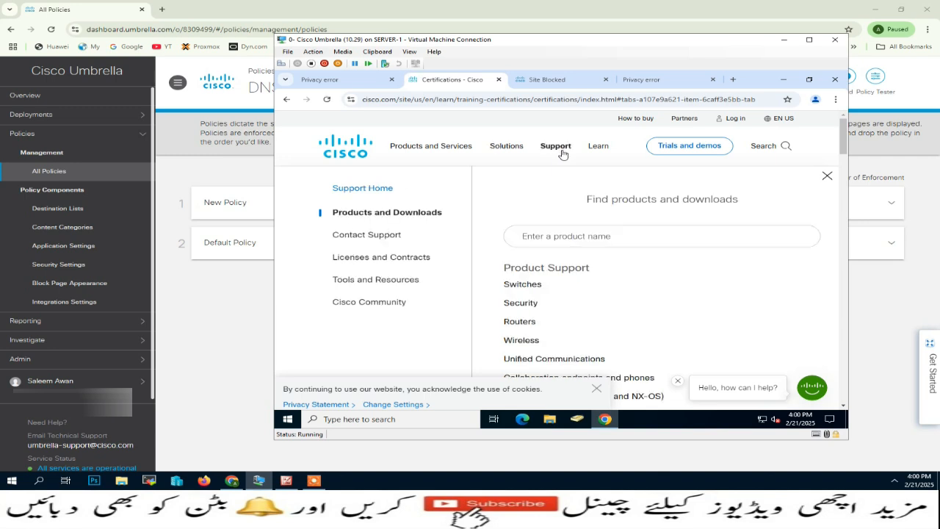
key(F7)
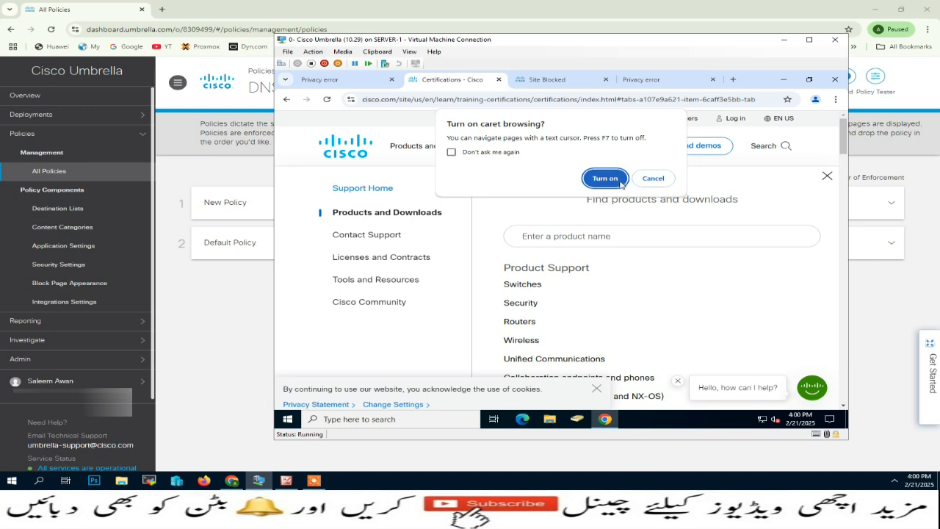
click(654, 179)
Close Chrome in the virtual machine and minimize the virtual machine window.
click(529, 490)
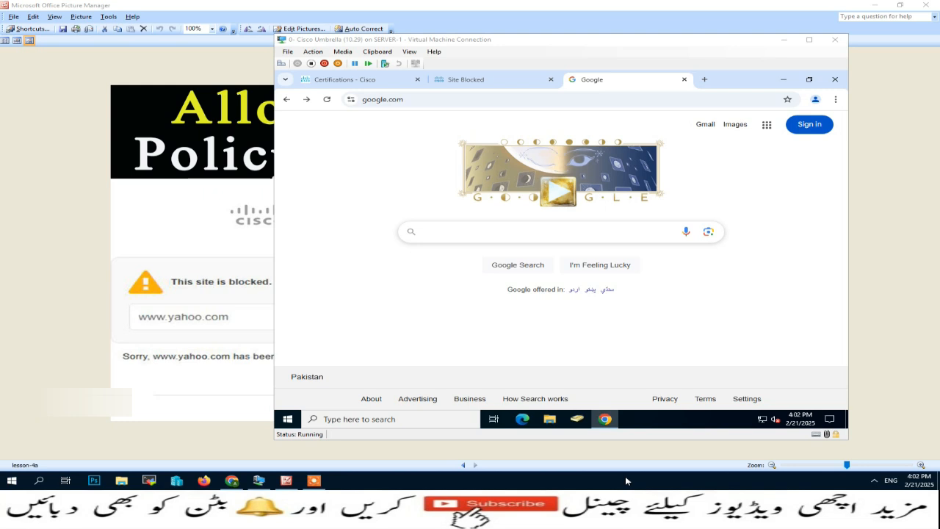
click(835, 79)
click(783, 39)
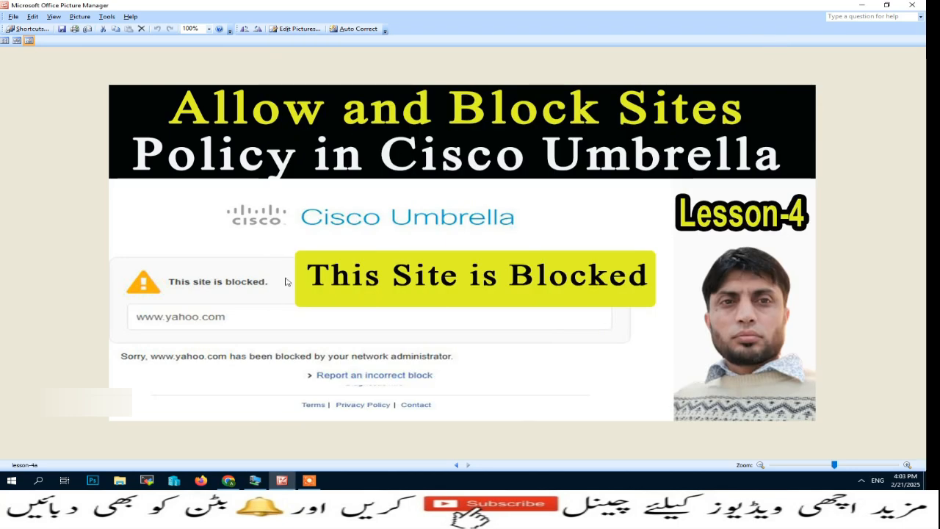
Switch back to the Umbrella dashboard in Chrome and permanently delete the DNS policy named New Policy.
click(226, 480)
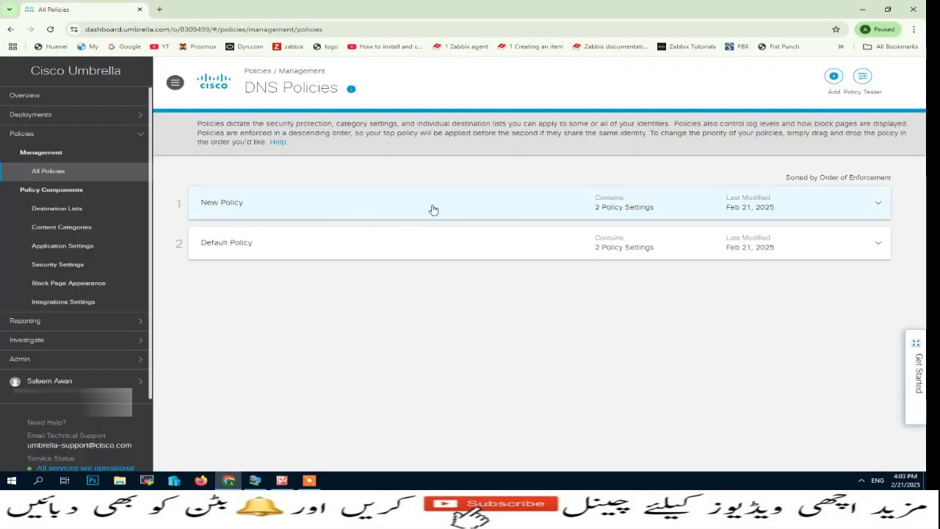
click(547, 208)
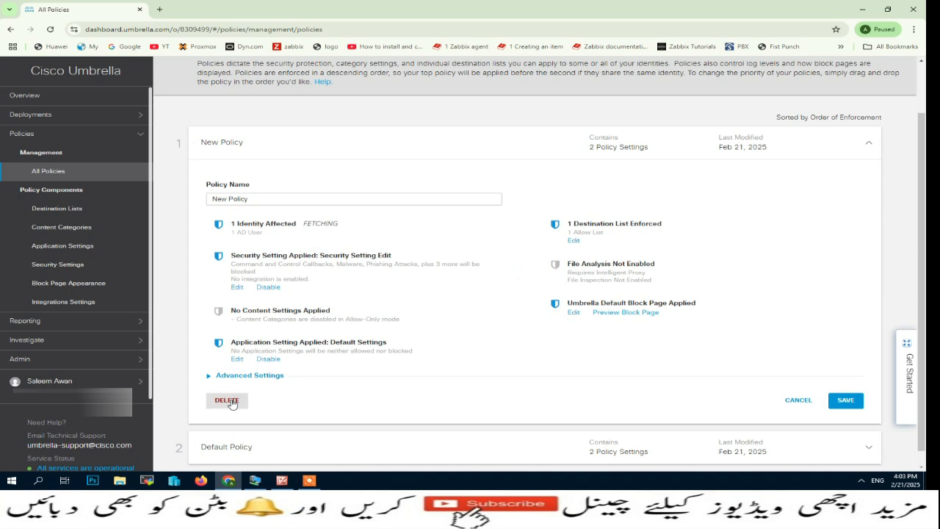
click(228, 402)
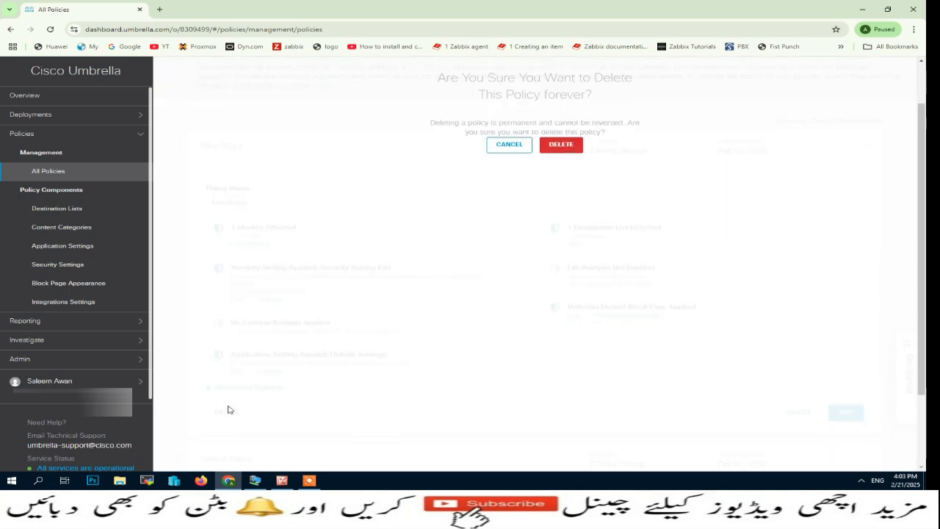
click(569, 177)
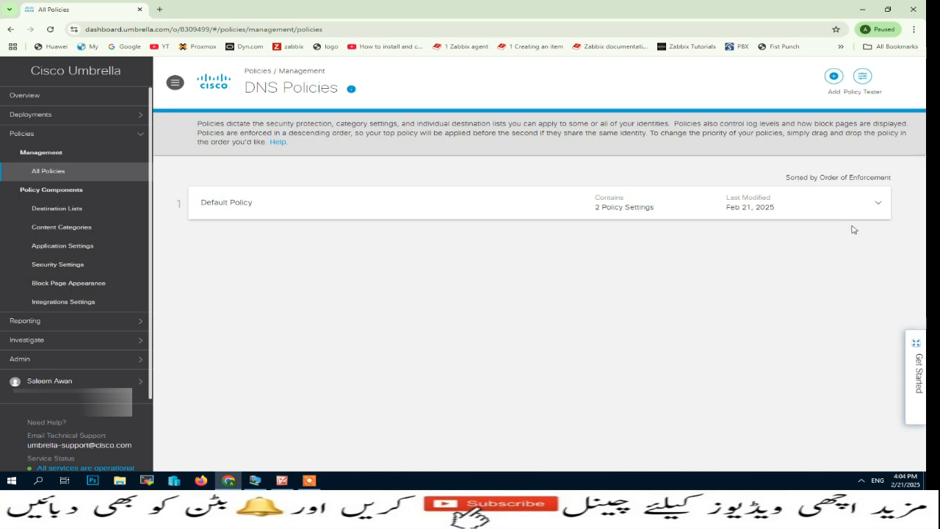
Start a new DNS policy, select Networks as the protected identity and continue to the policy components.
click(833, 77)
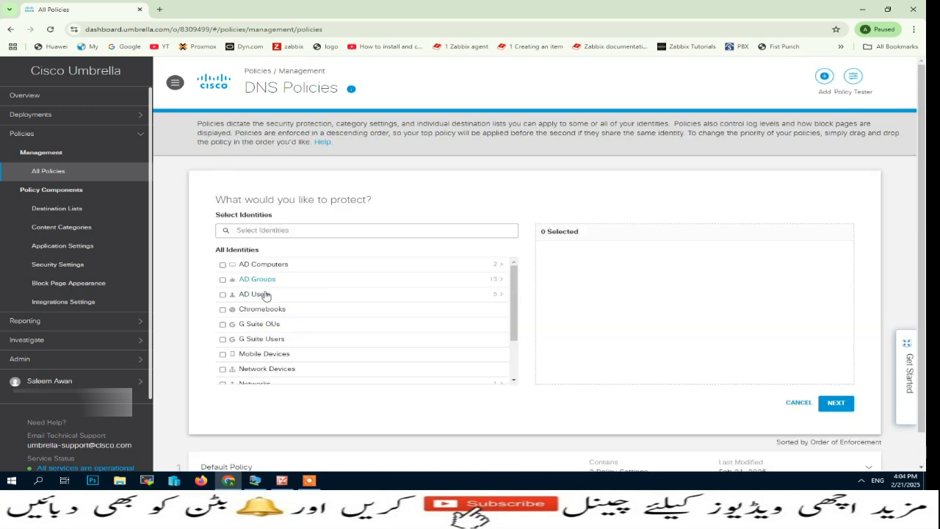
scroll(272, 335, down, 2)
click(223, 324)
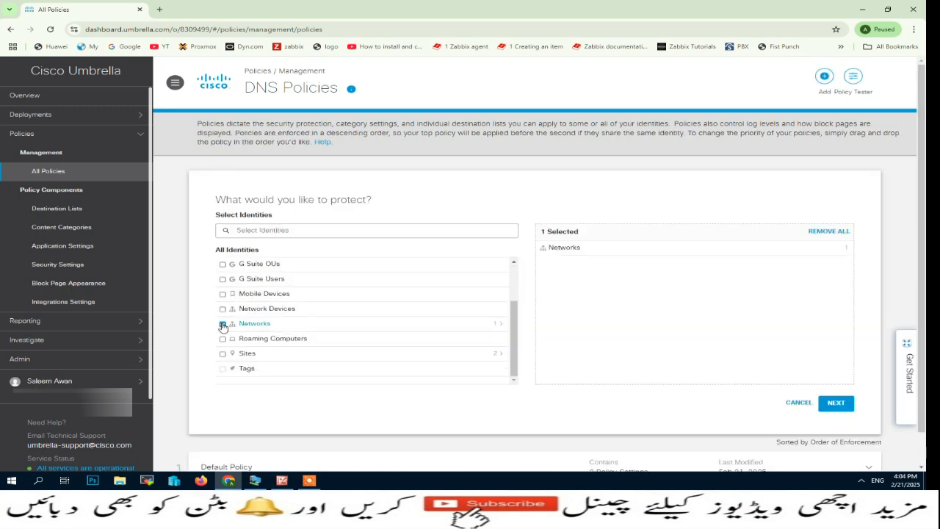
click(836, 403)
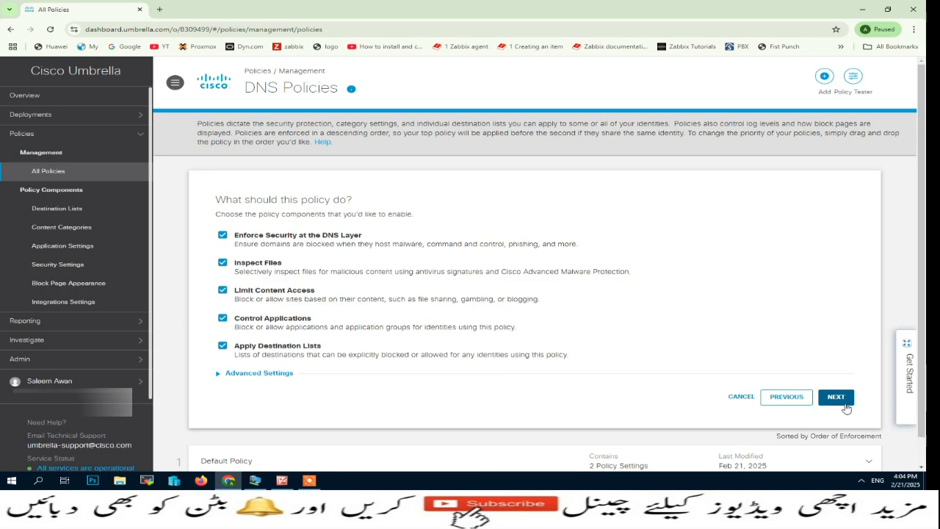
Review the policy's advanced settings and continue to the security settings with all five policy components enabled.
click(245, 373)
scroll(352, 348, down, 3)
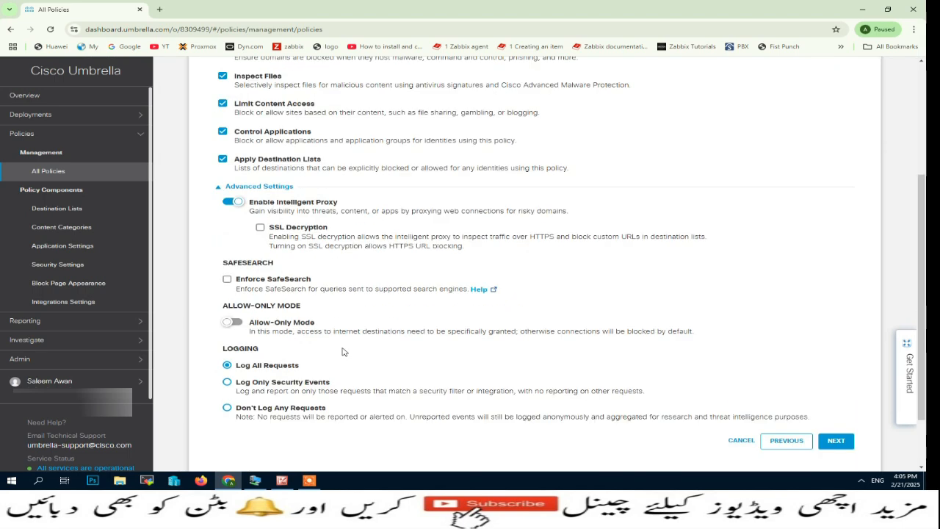
scroll(353, 348, up, 2)
scroll(683, 335, down, 1)
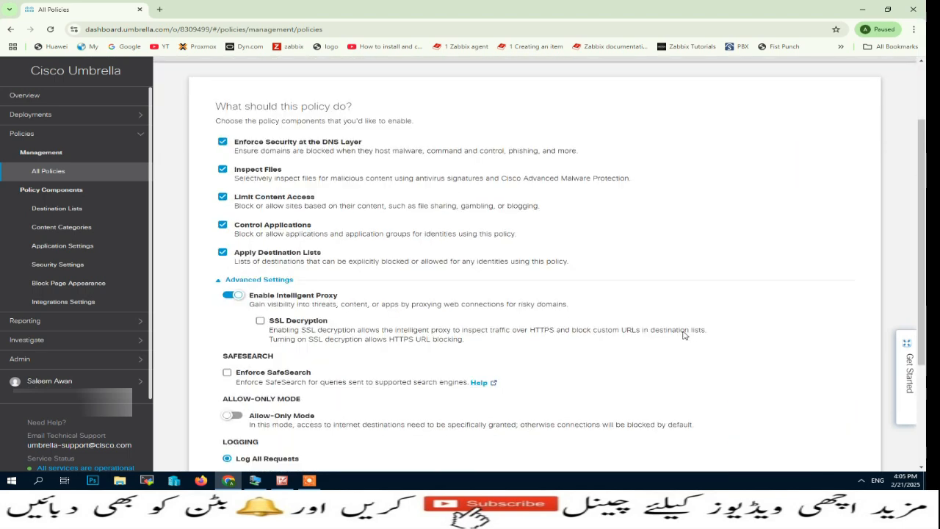
click(284, 277)
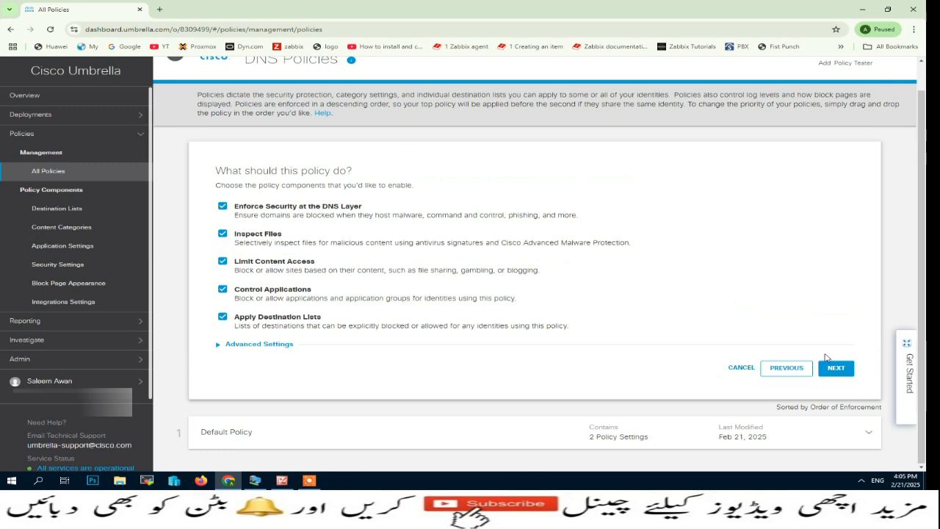
click(829, 367)
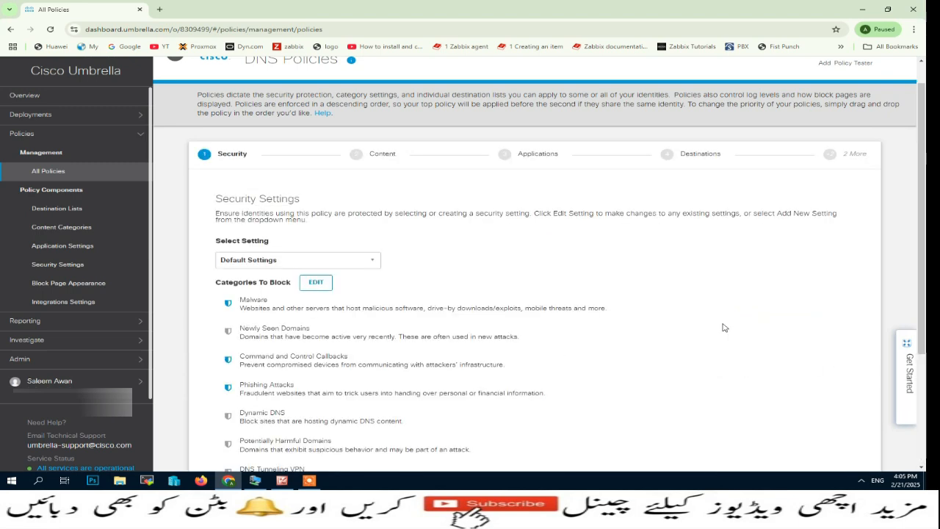
Check the available security settings, keep Default Settings for the policy and continue to content access.
scroll(307, 268, down, 1)
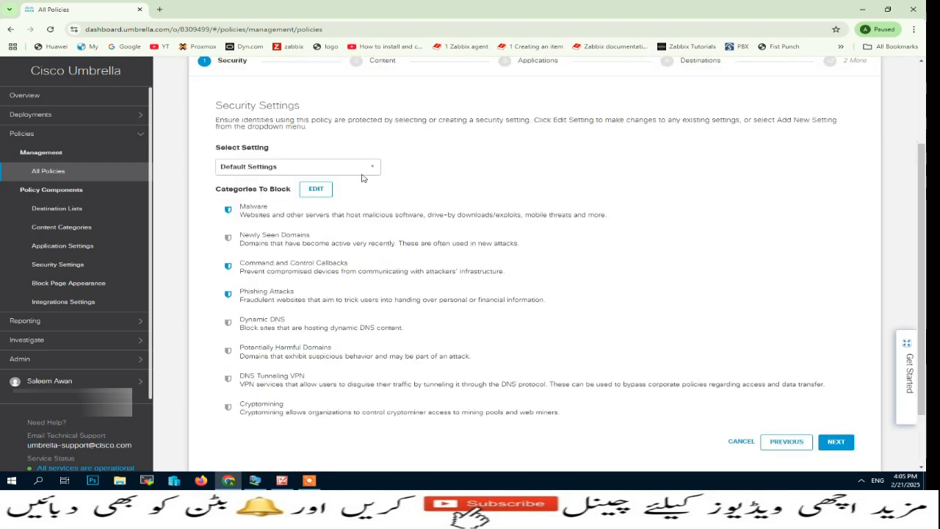
click(372, 170)
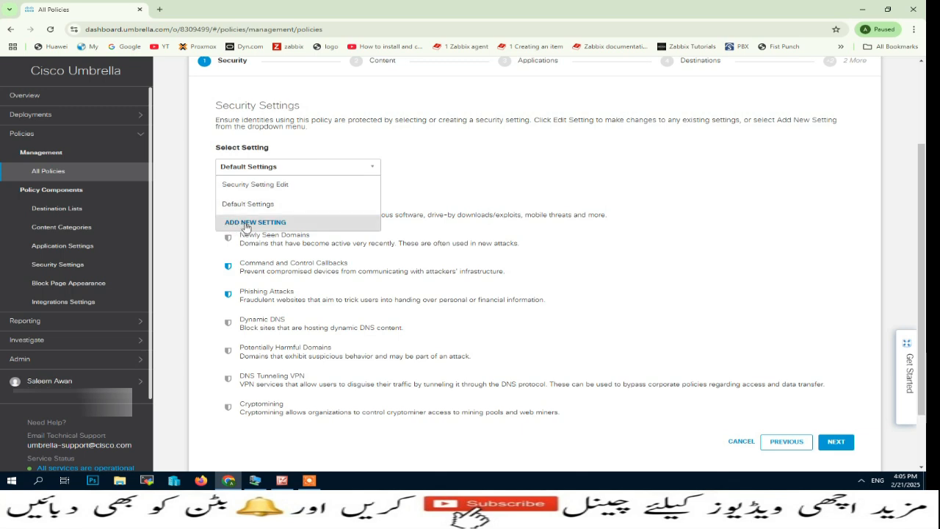
click(460, 185)
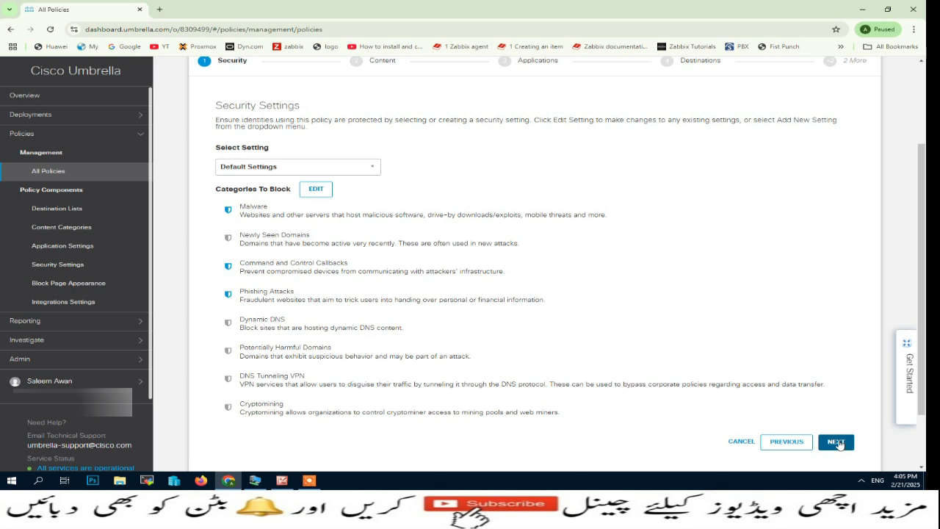
click(836, 441)
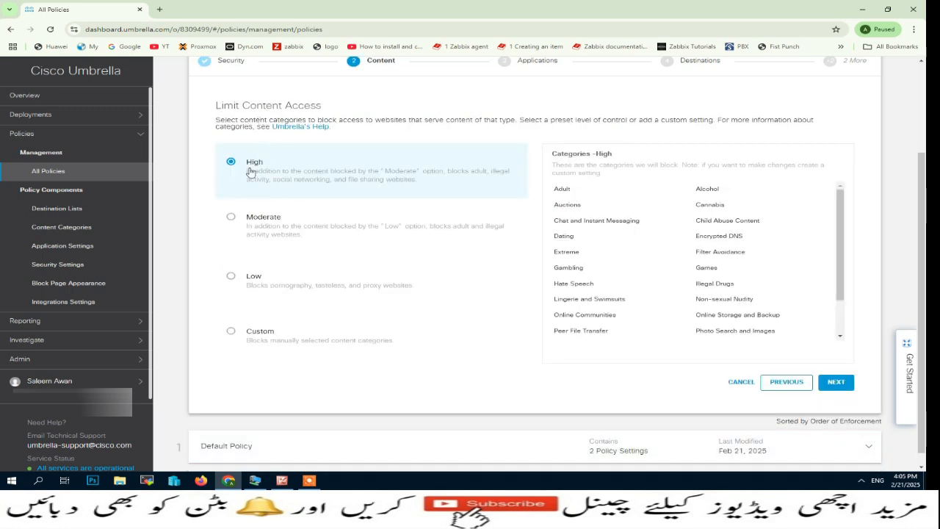
Limit content access with the Custom level, using Default Settings with no categories selected, and continue to application control.
click(248, 218)
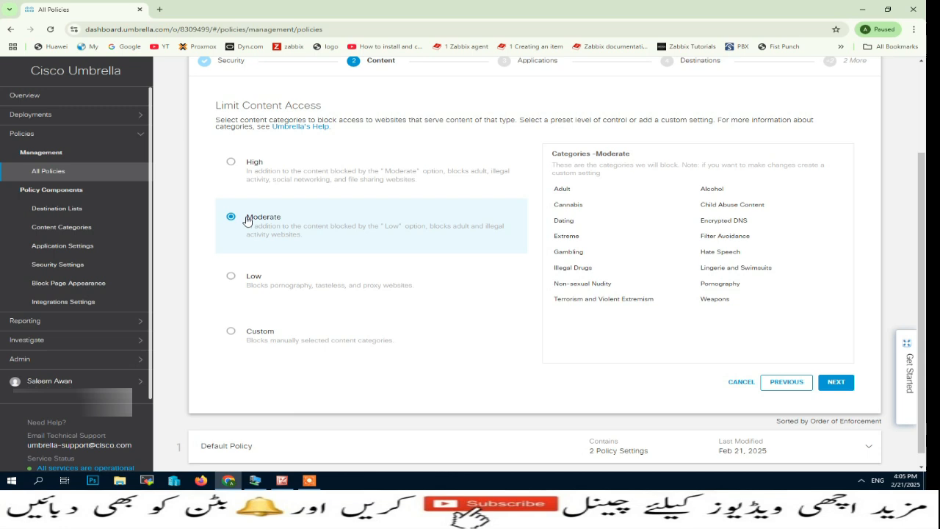
click(239, 283)
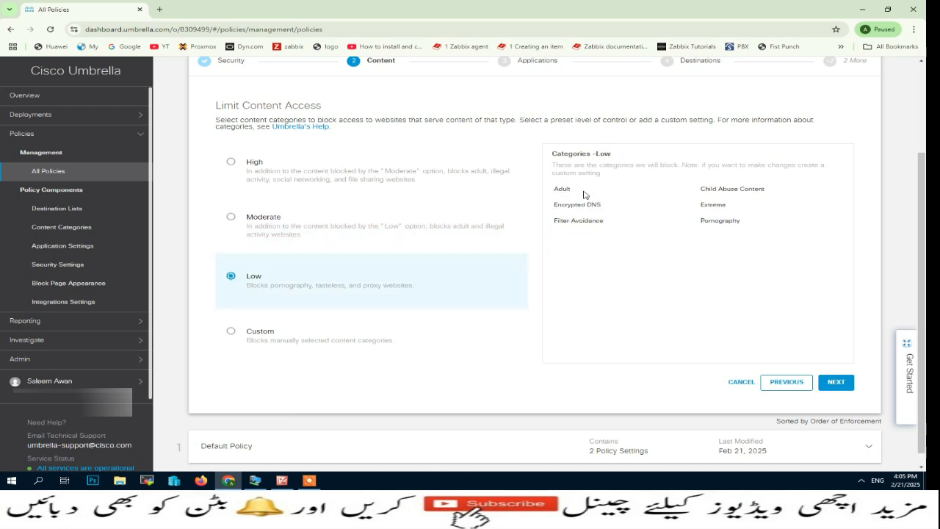
click(245, 334)
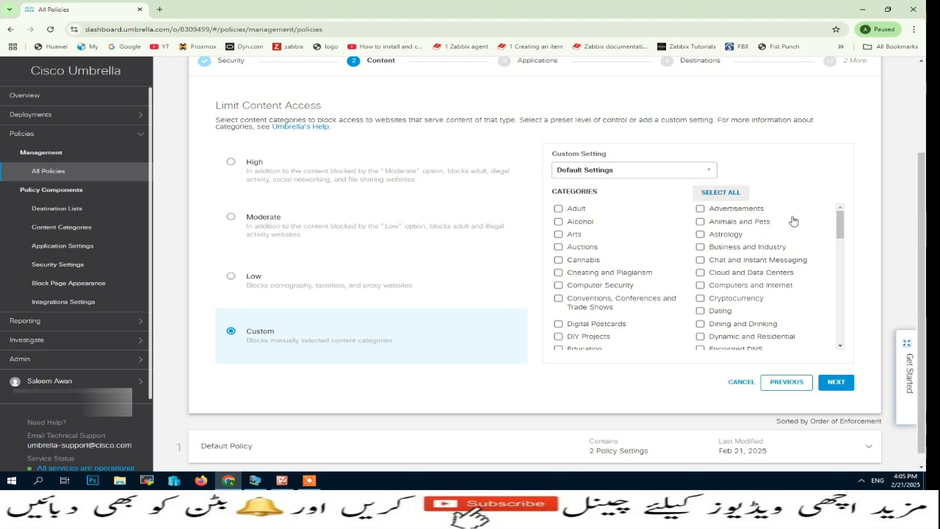
mouse_move(840, 221)
mouse_down()
mouse_move(844, 332)
mouse_move(842, 202)
mouse_up()
click(712, 192)
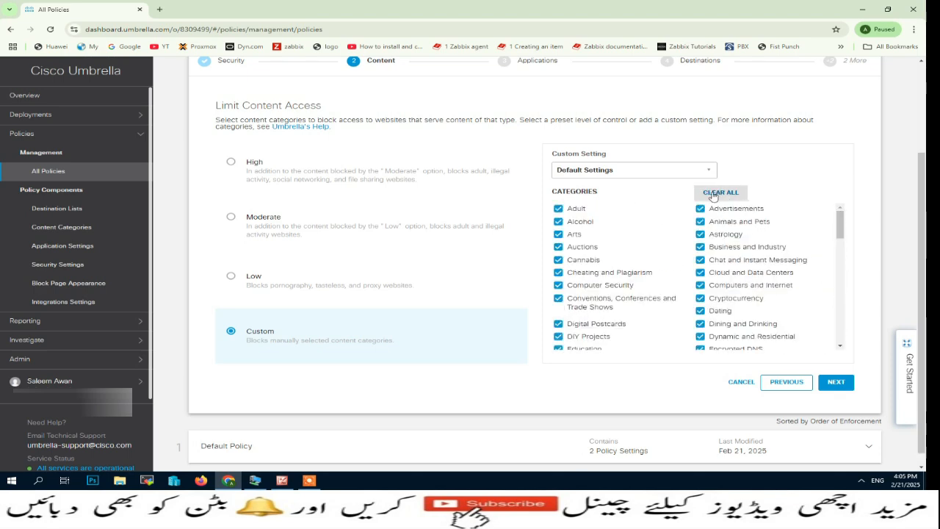
click(712, 193)
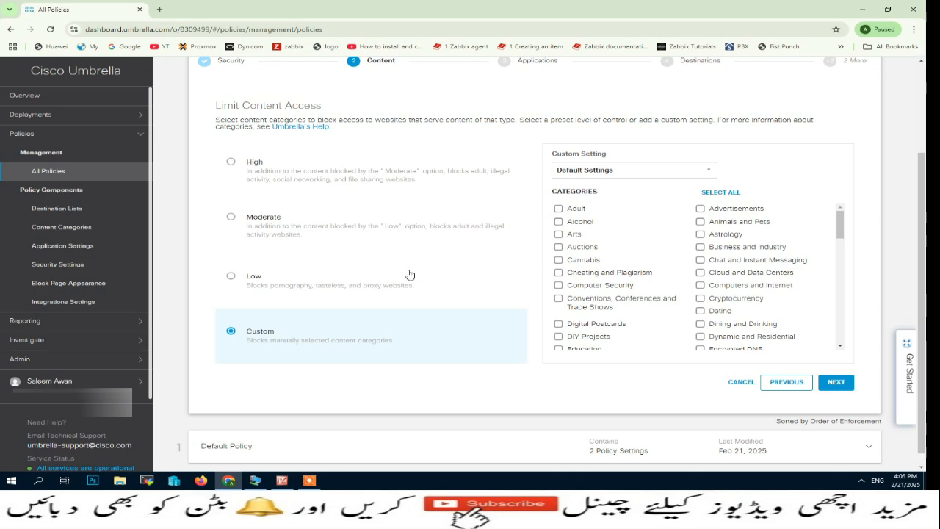
click(836, 382)
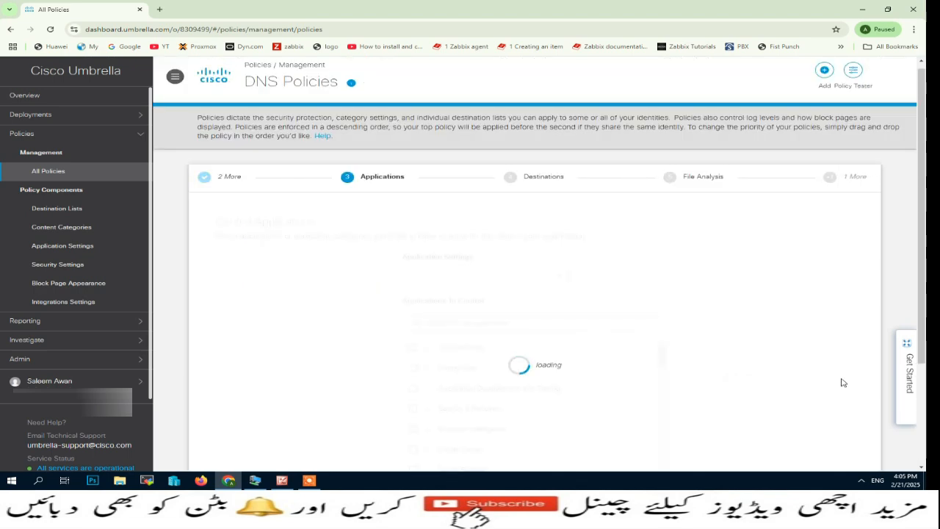
Look through the controllable application categories, keep the Default Settings application setting and continue to the destination lists.
scroll(545, 290, down, 1)
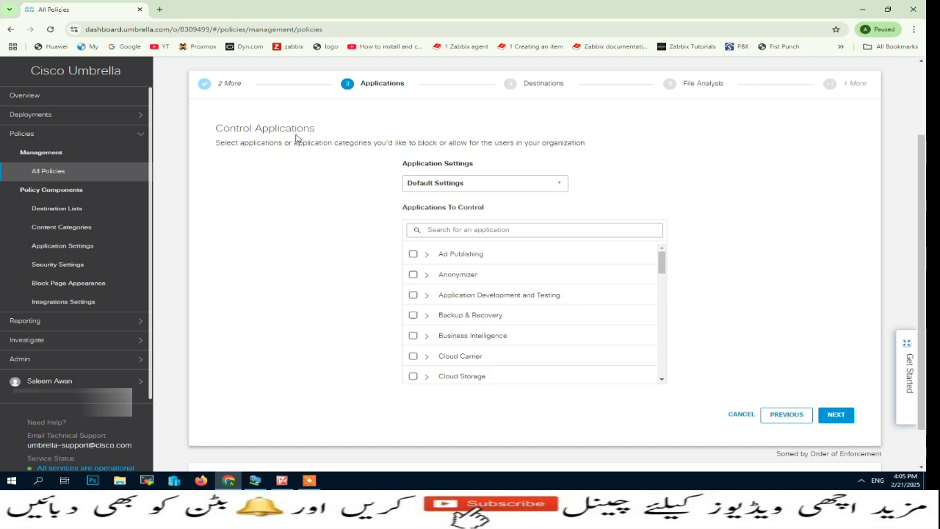
scroll(451, 281, down, 2)
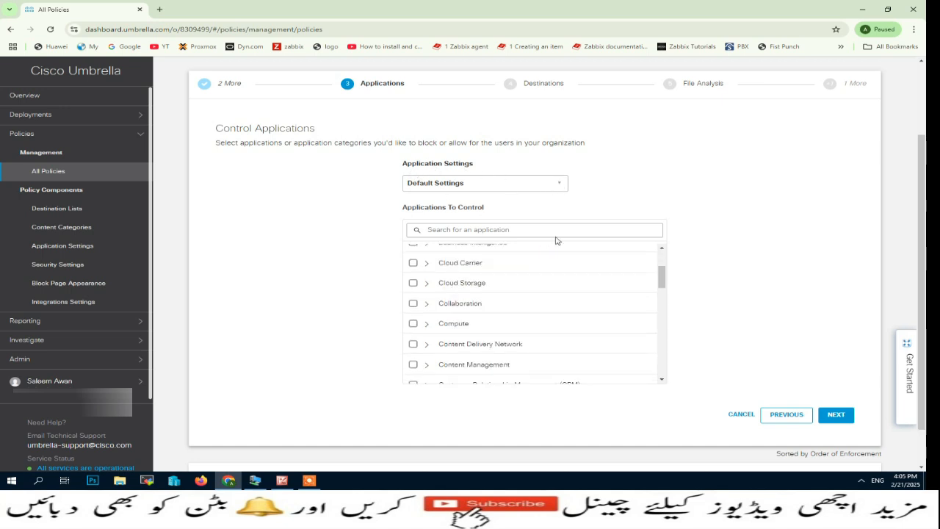
click(556, 182)
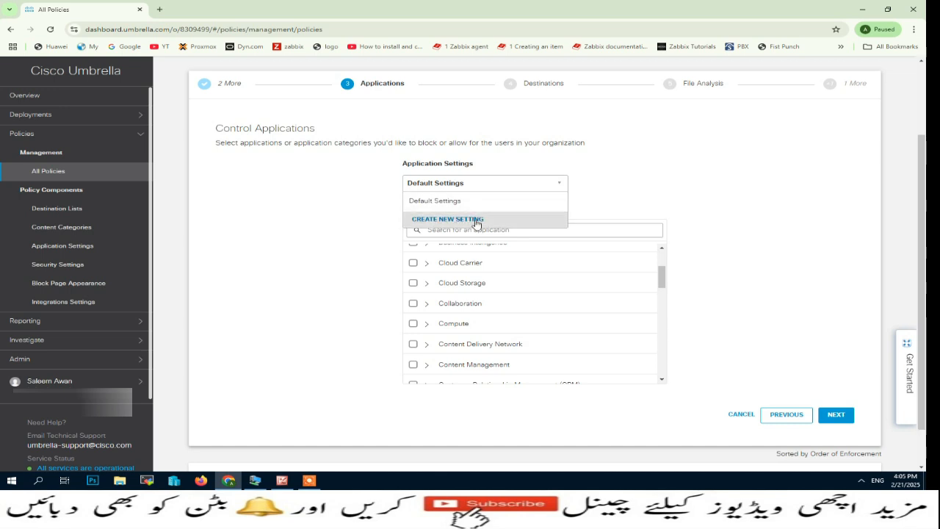
click(655, 196)
scroll(585, 276, down, 3)
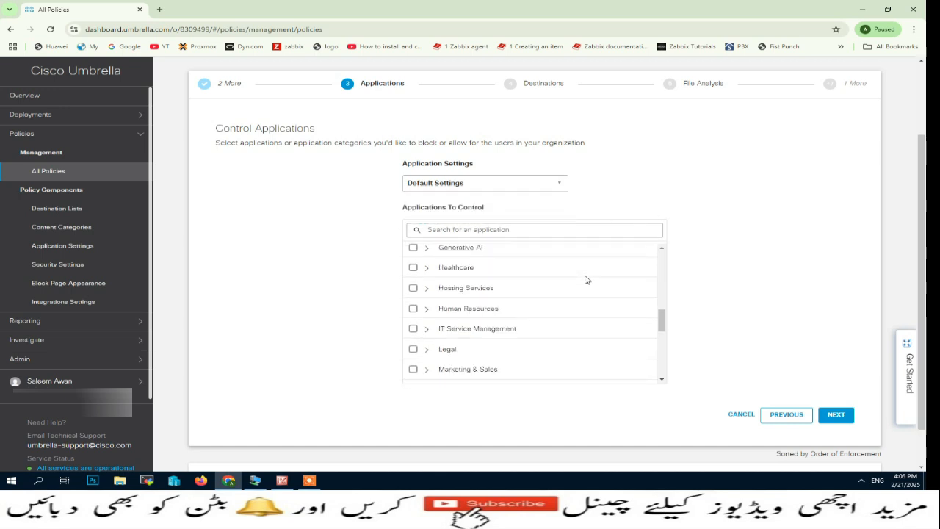
scroll(585, 280, down, 4)
click(843, 417)
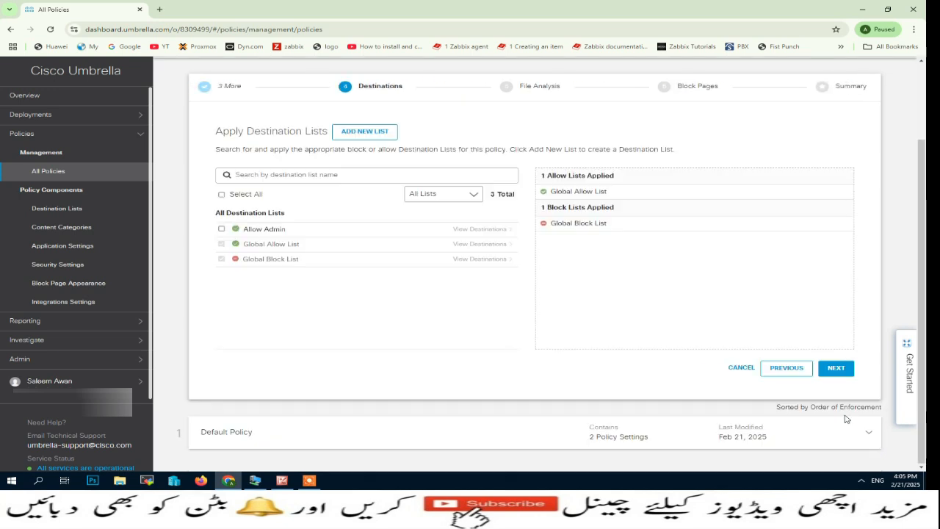
Start a new destination list for the policy and name it Block FB & YT.
click(373, 136)
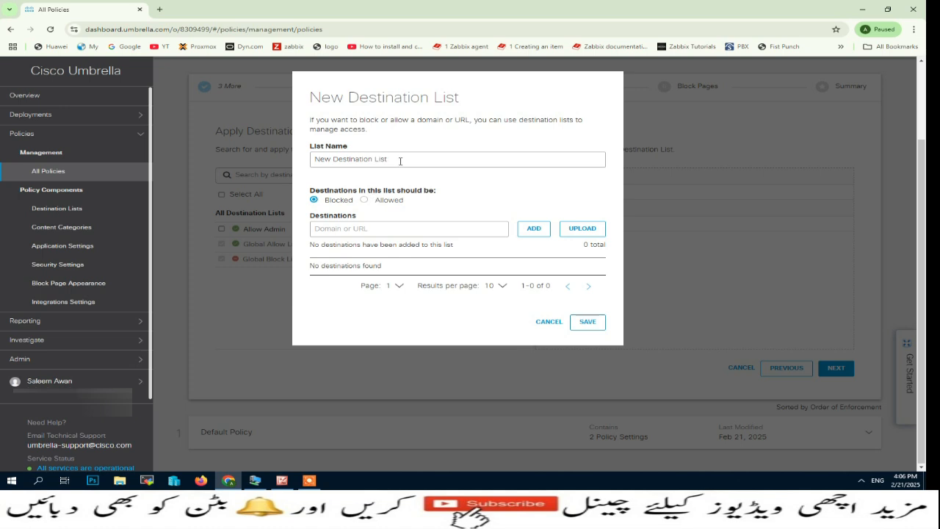
drag(399, 160, 298, 157)
text(Bl)
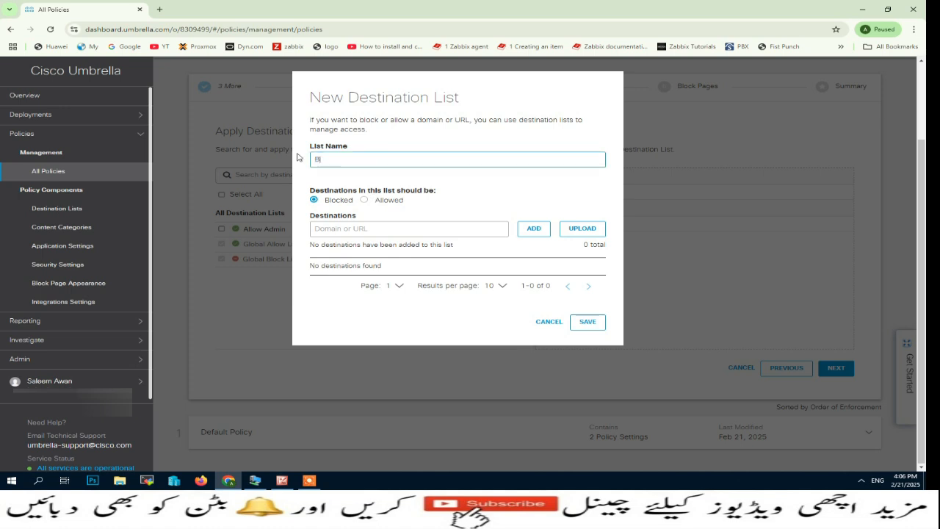
text(oa)
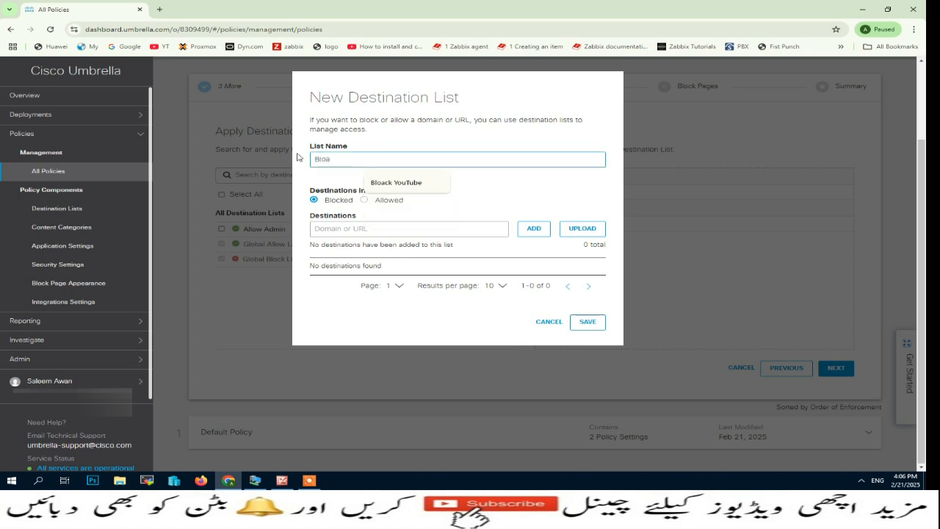
key(BackSpace)
text(ck )
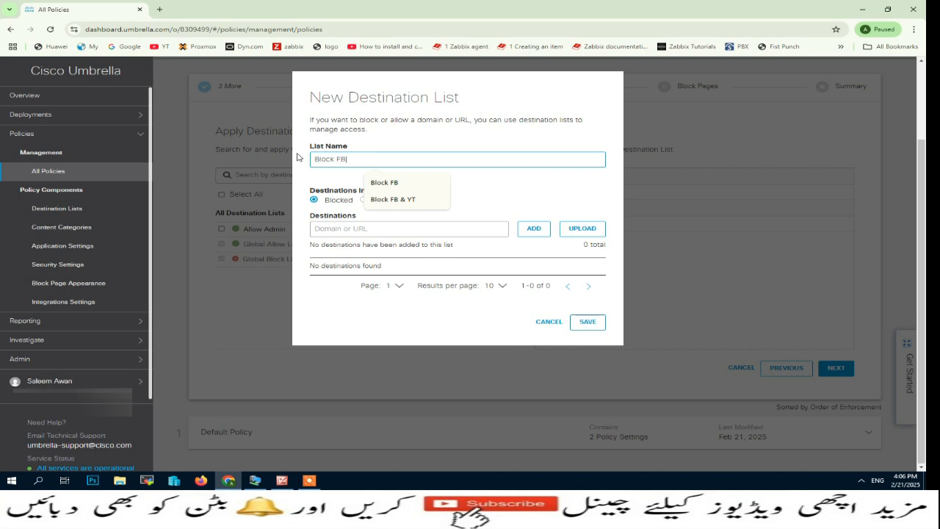
text(FB)
key(Down)
key(Down)
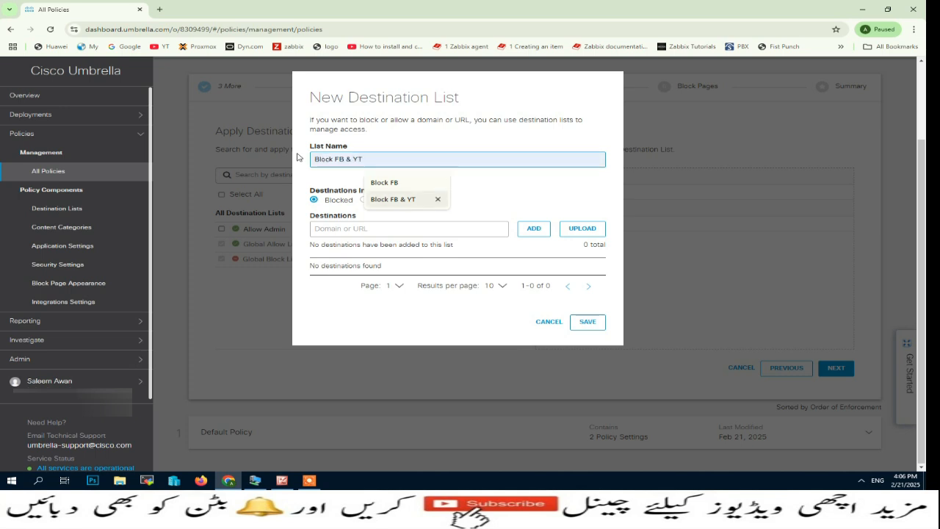
click(406, 200)
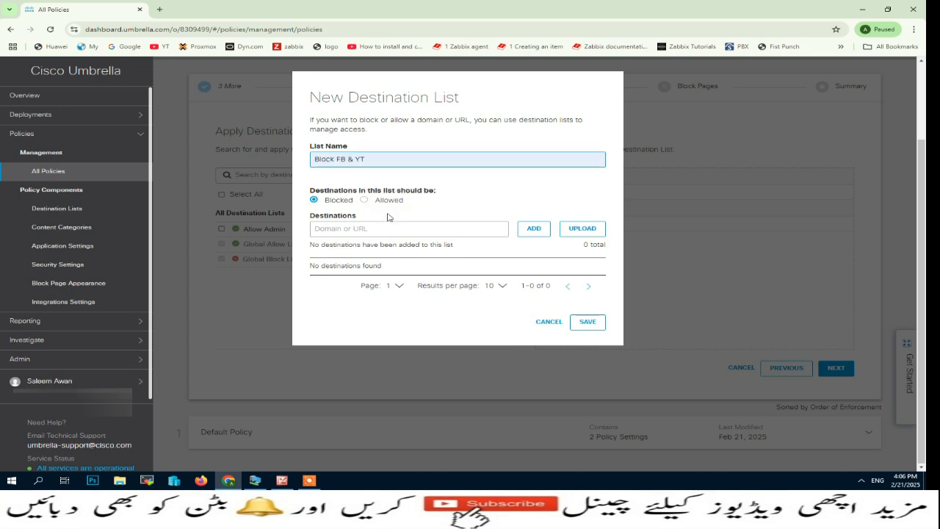
click(355, 228)
click(373, 251)
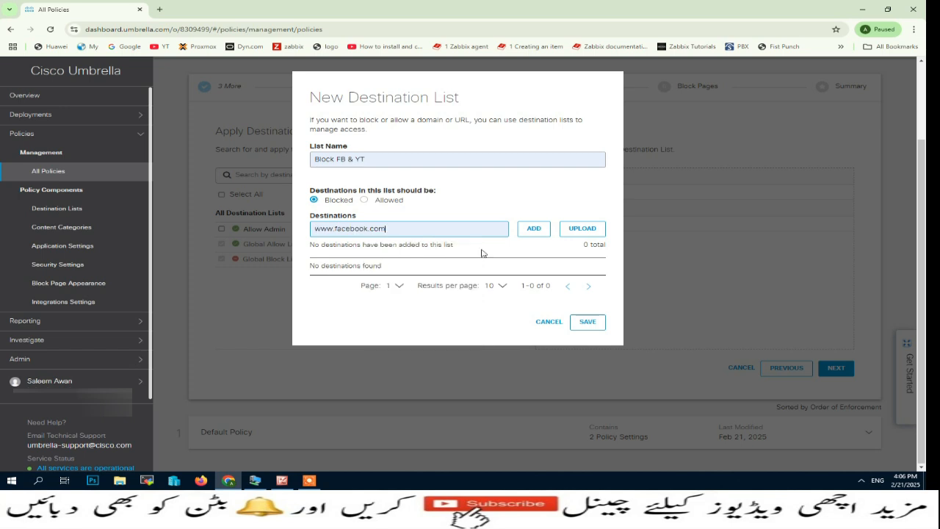
click(533, 228)
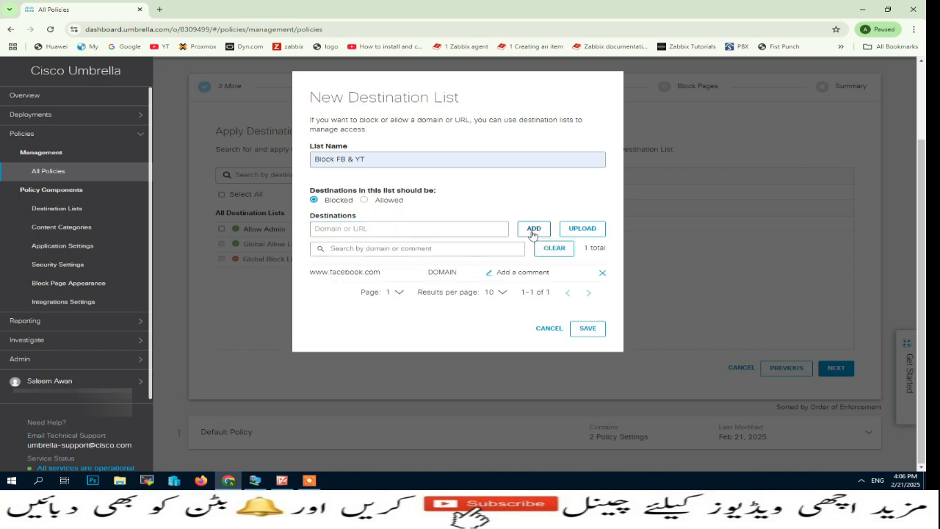
click(433, 232)
click(400, 269)
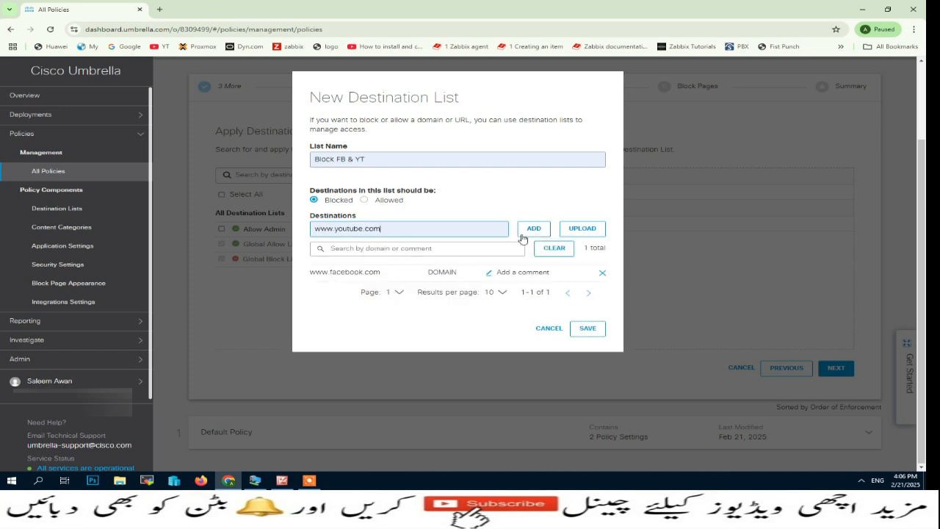
click(532, 229)
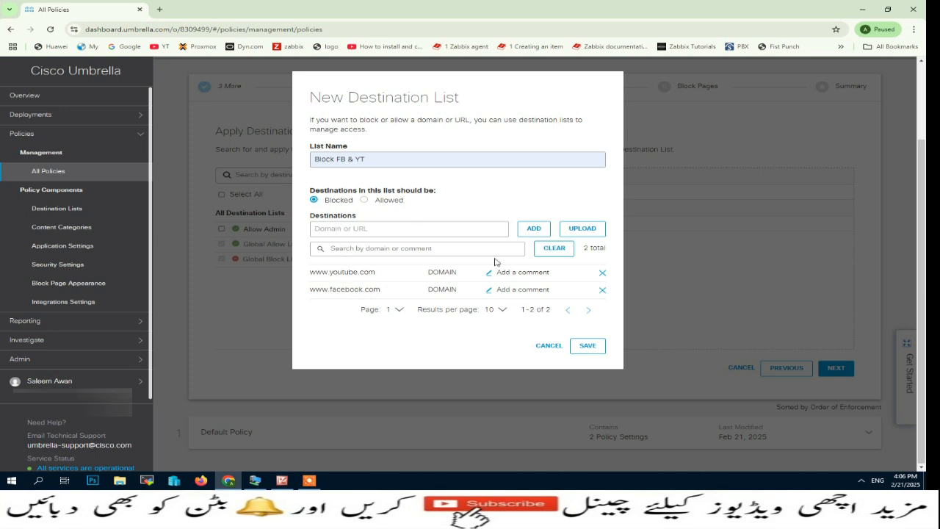
click(587, 345)
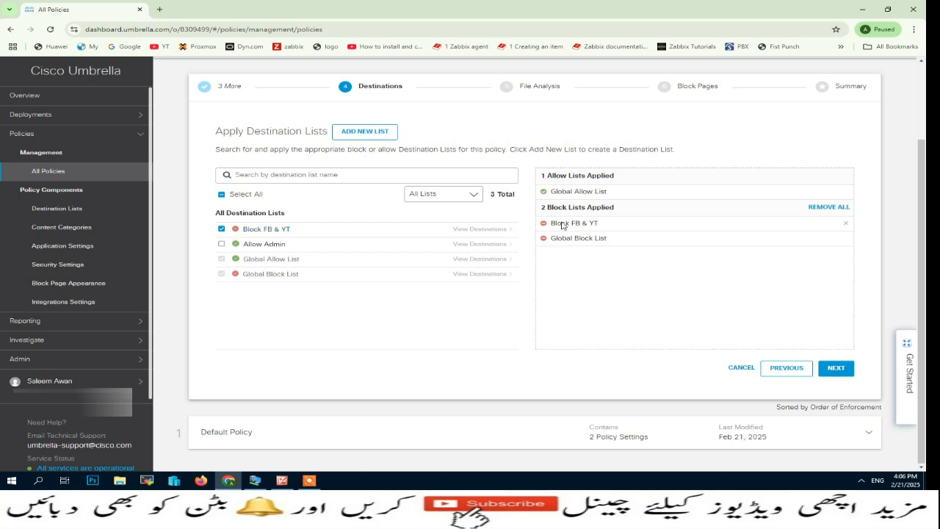
Continue to the policy summary, keeping File Inspection enabled and Umbrella's default block page appearance.
click(840, 367)
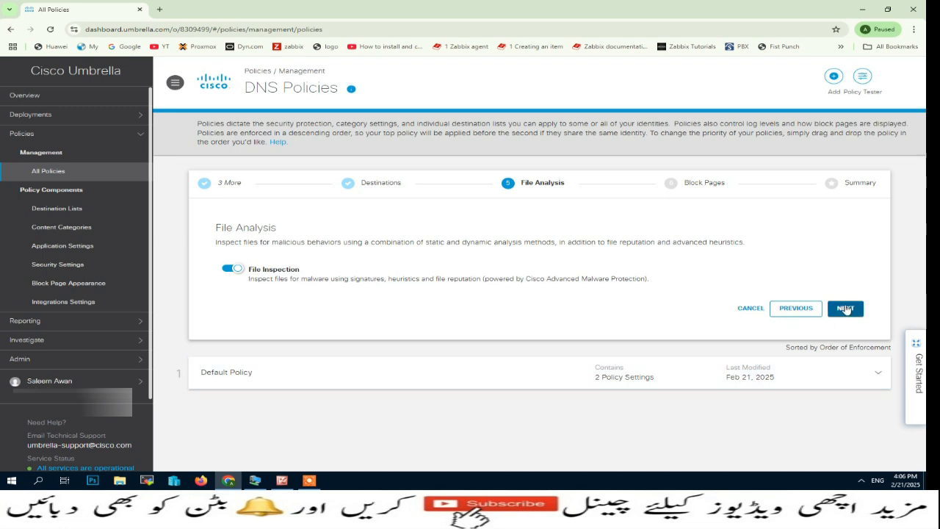
click(844, 309)
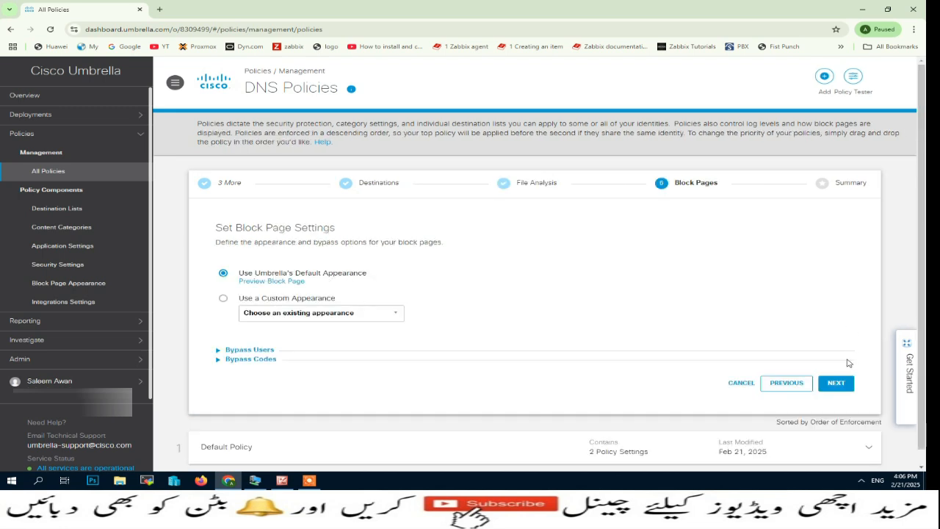
click(835, 384)
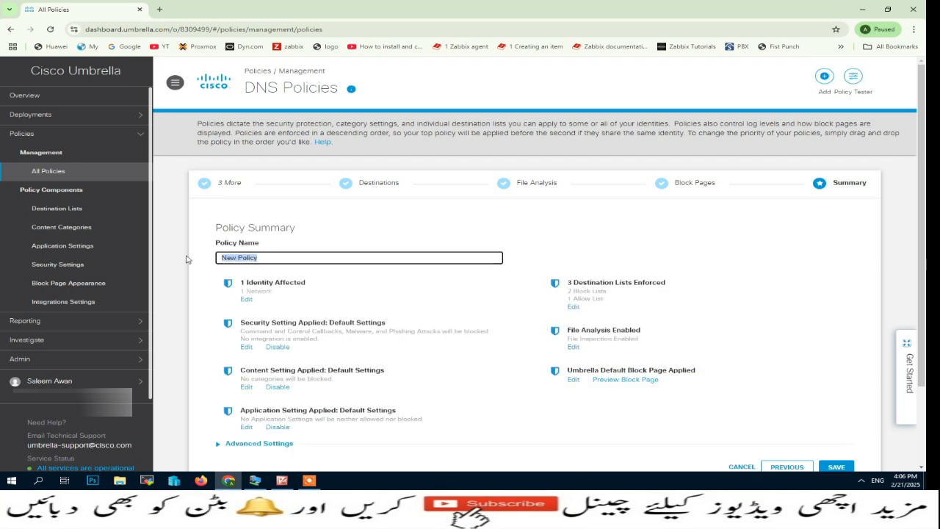
Name the new policy Block FB & YT and save it.
text(Bloack)
key(BackSpace)
scroll(742, 374, down, 2)
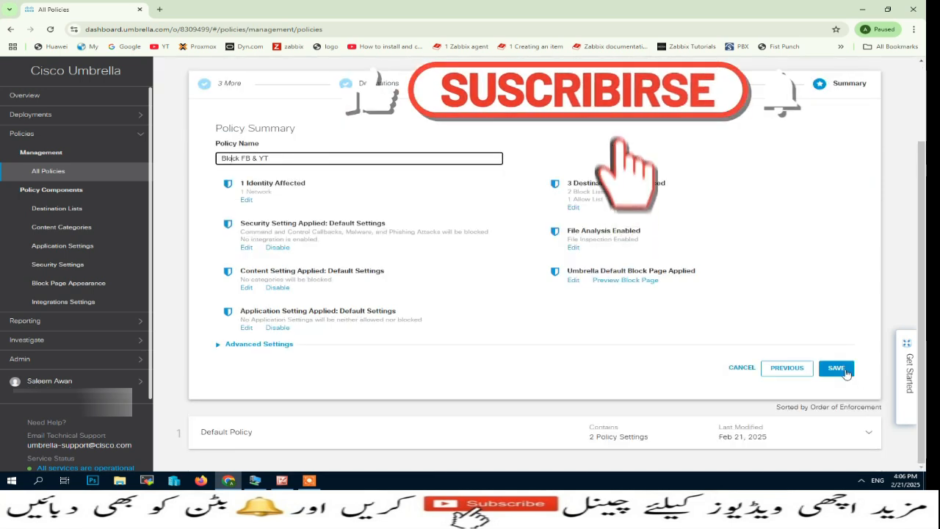
click(837, 368)
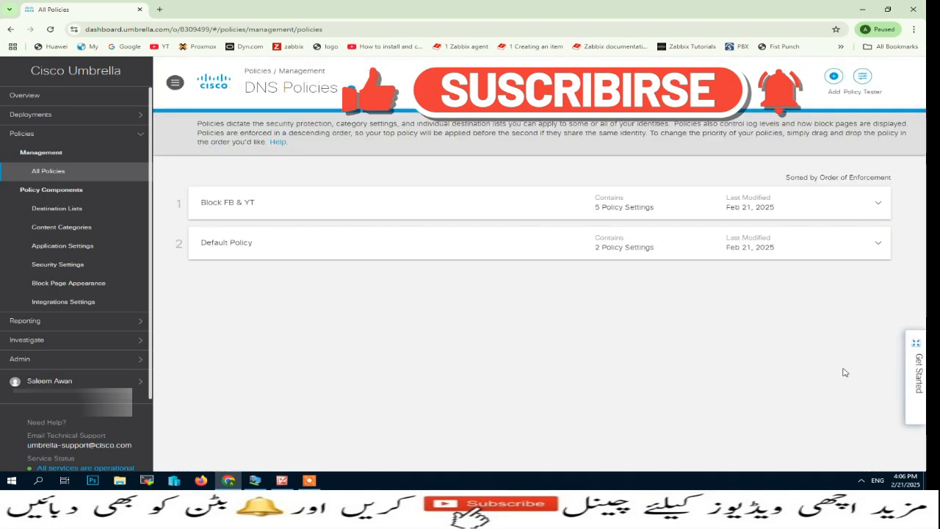
Review the settings of the Block FB & YT policy and close it without making changes.
click(793, 213)
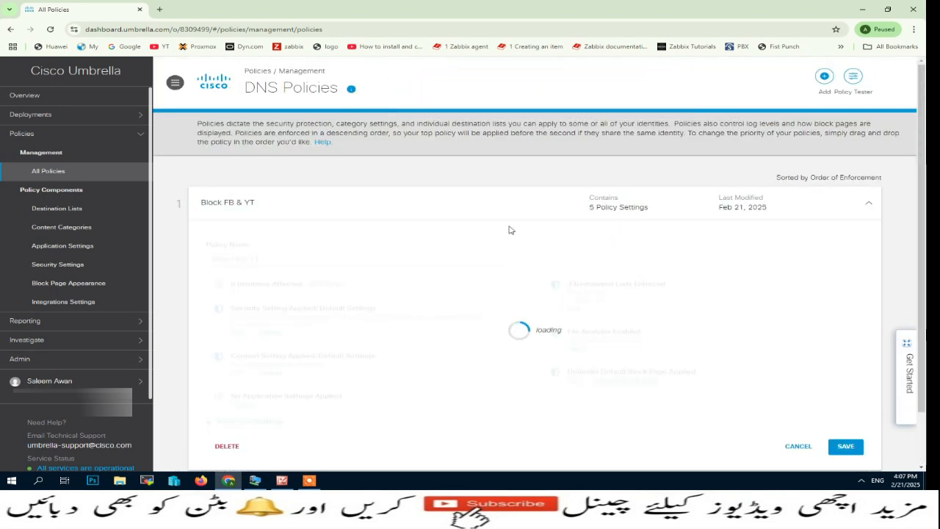
scroll(415, 279, down, 2)
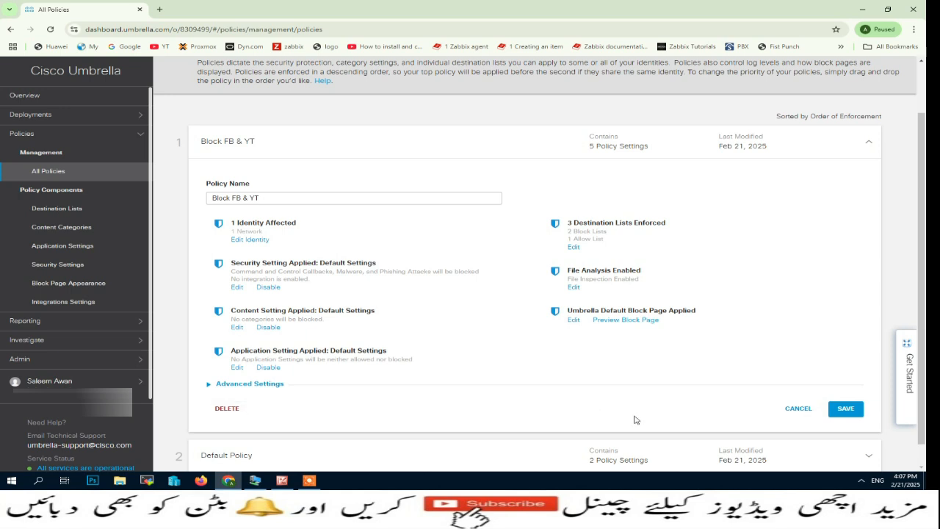
click(795, 408)
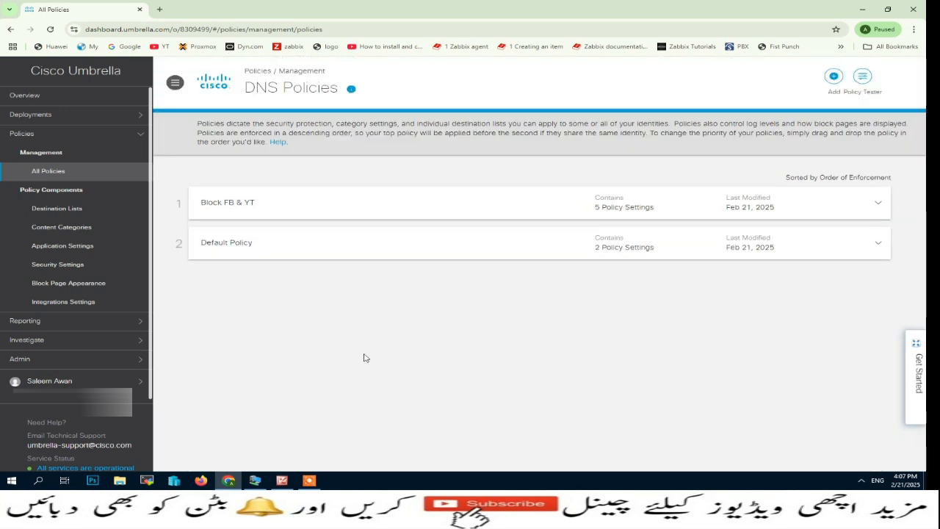
Switch to the Cisco Umbrella virtual machine and load google.com in its Chrome browser.
click(257, 480)
double_click(291, 210)
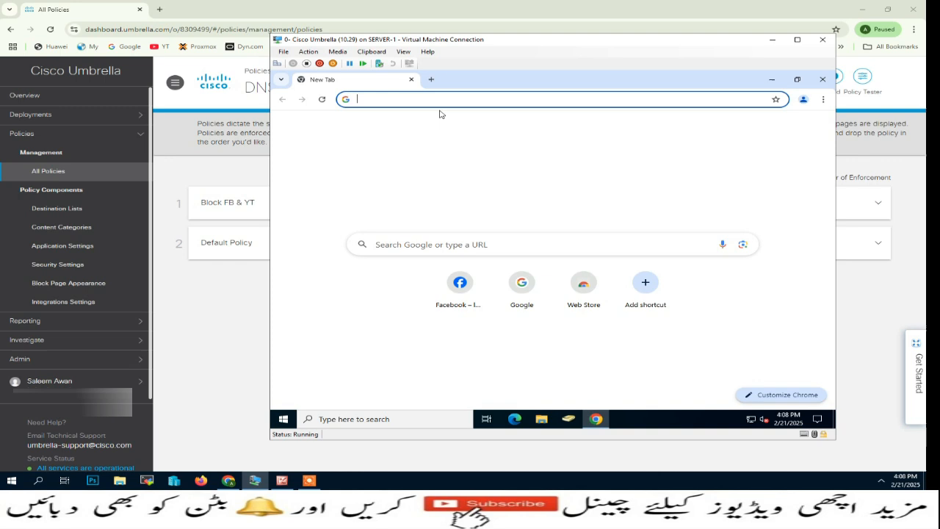
click(437, 98)
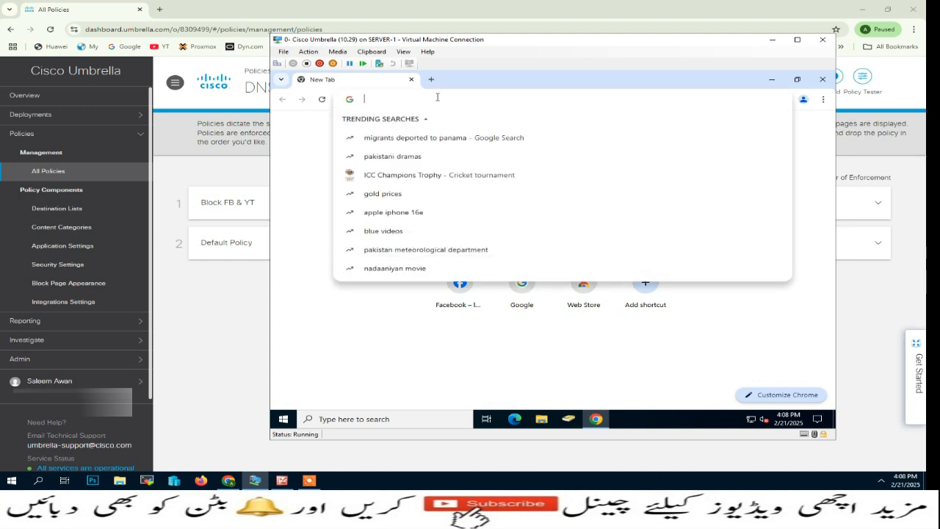
text(google)
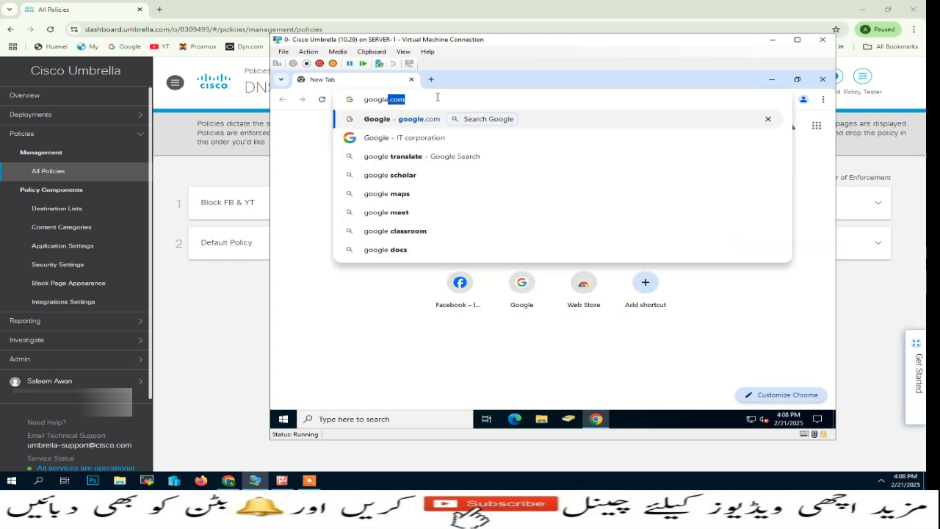
text(.com)
key(Return)
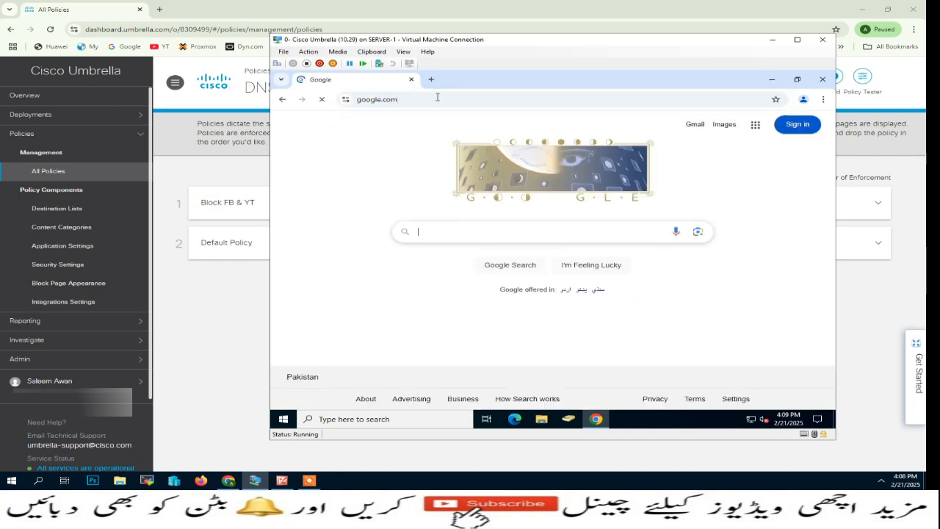
Test access to facebook.com in a new browser tab on the virtual machine.
click(431, 79)
click(424, 99)
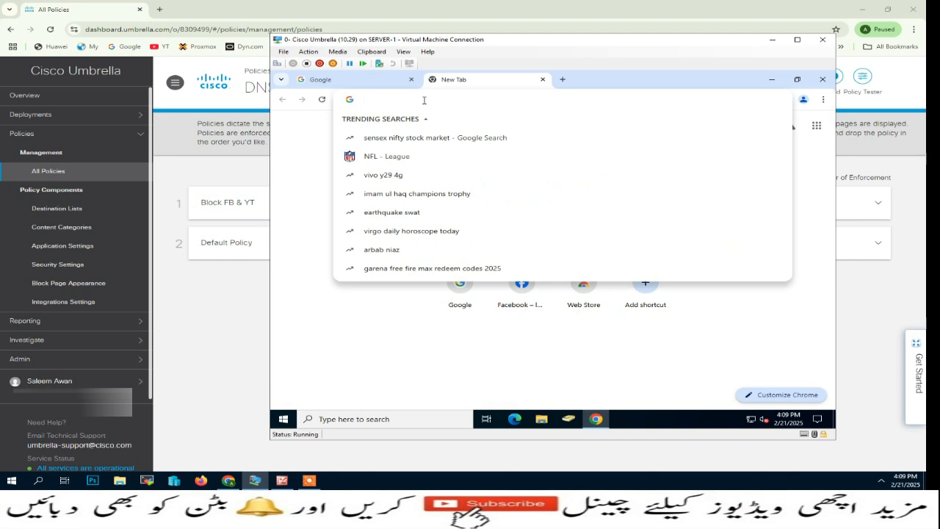
text(facebook.com)
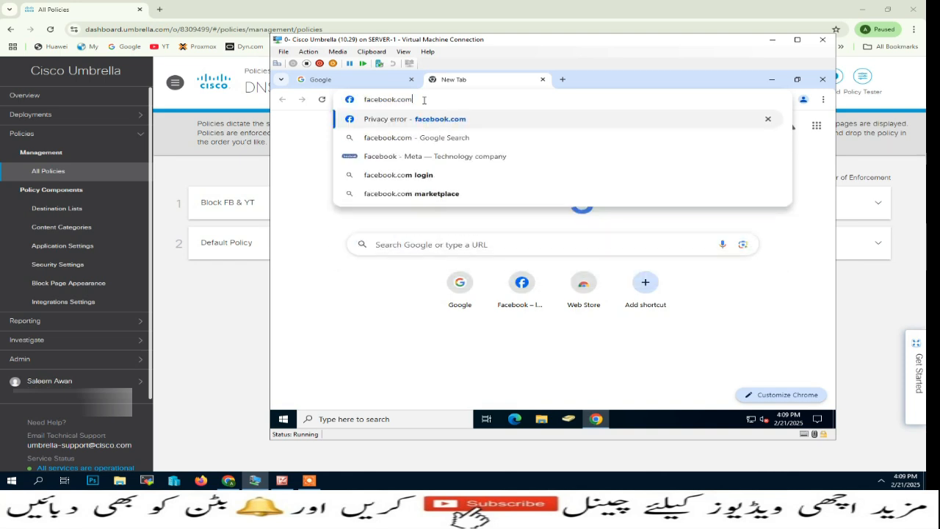
key(Return)
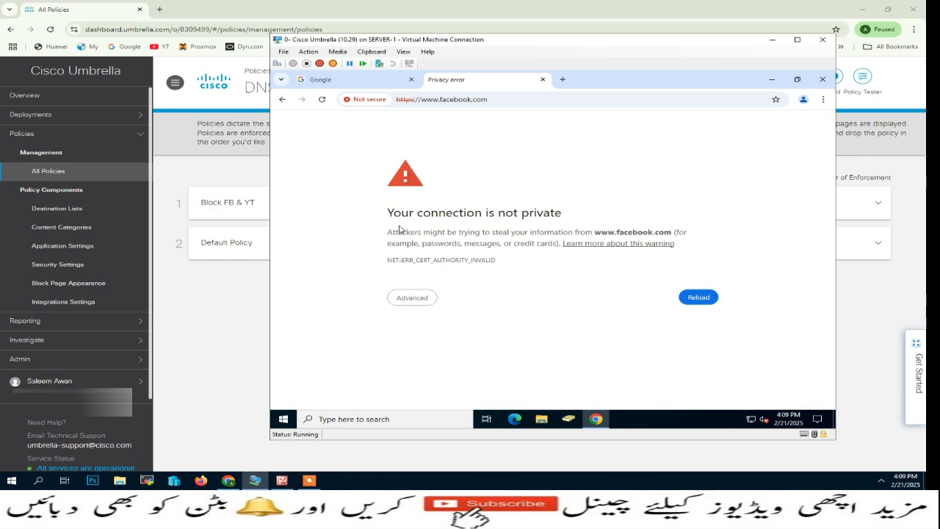
Test access to youtube.com in another new browser tab on the virtual machine.
click(562, 79)
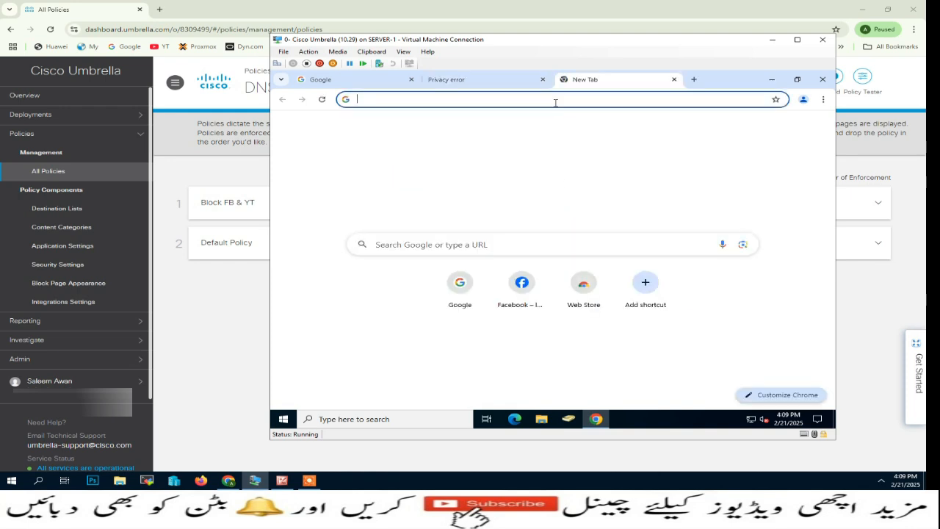
click(555, 102)
text(youtu)
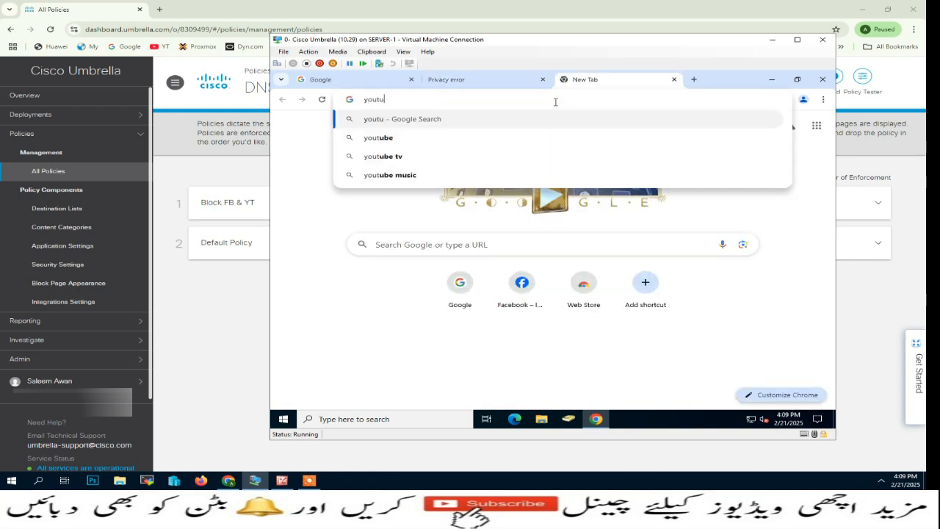
text(be.com)
key(Return)
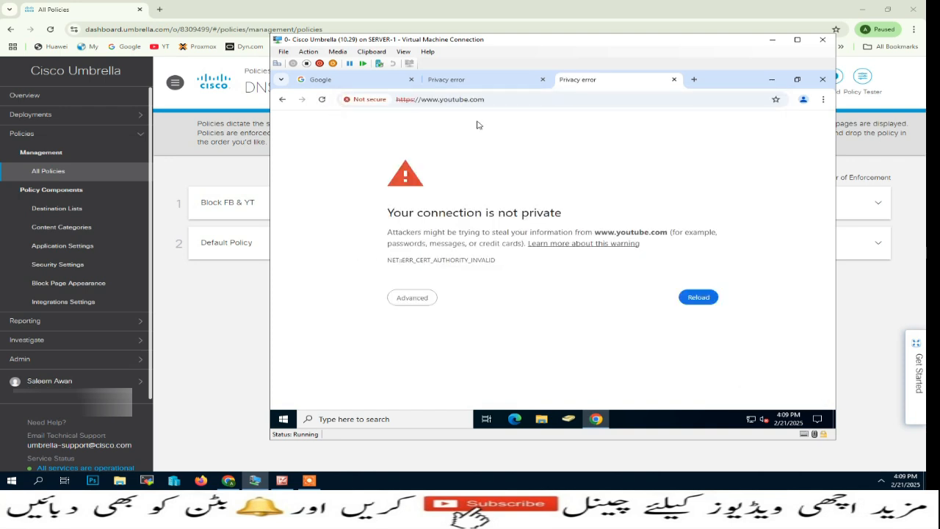
Search Google for bbc in a new tab to check access to content outside the block list.
click(693, 79)
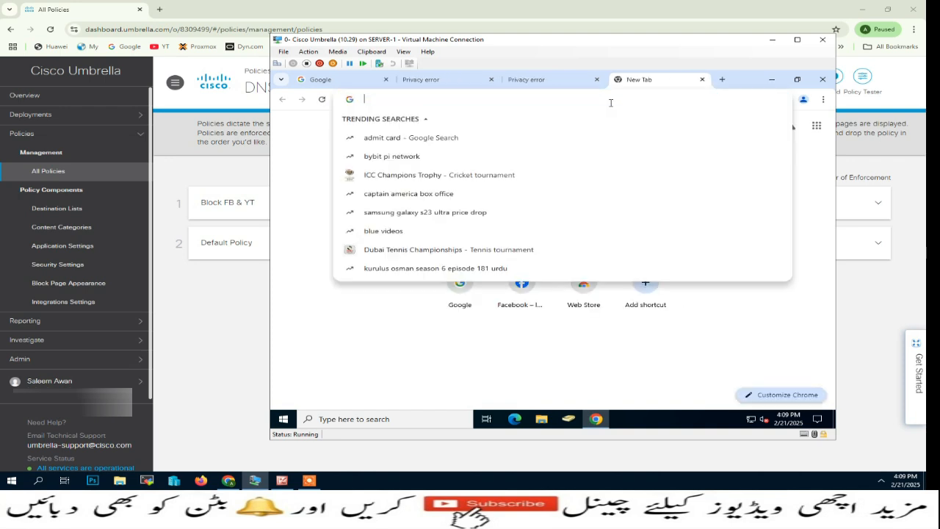
text(bbc)
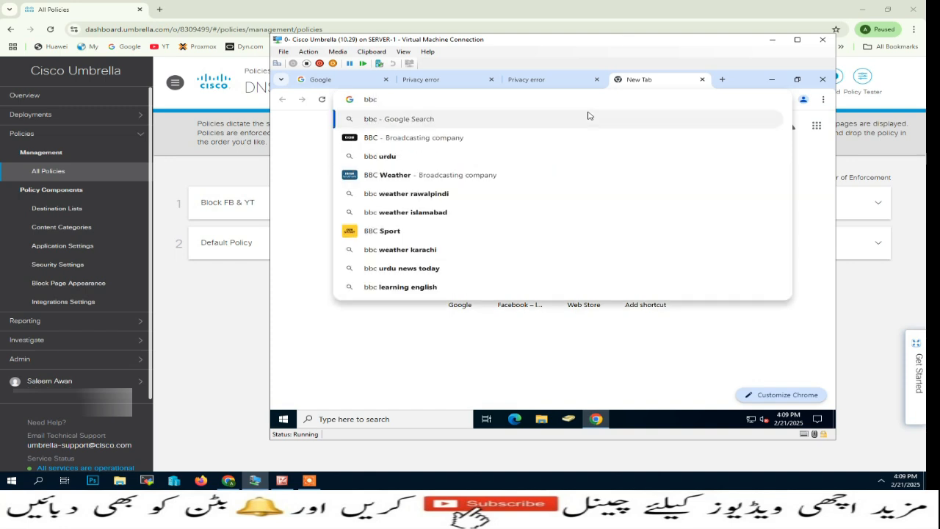
key(Return)
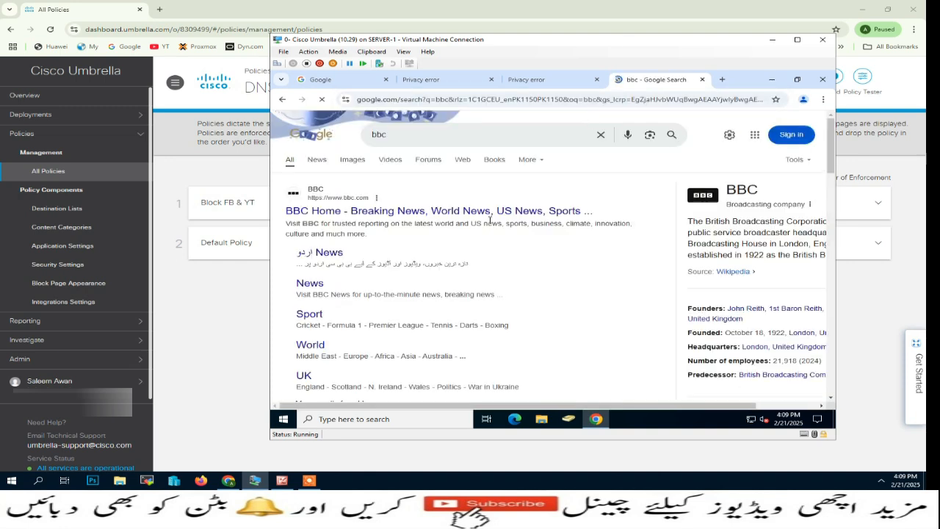
Recheck the open YouTube and Facebook tabs, and switch back to the Cisco Umbrella dashboard.
click(543, 85)
click(467, 85)
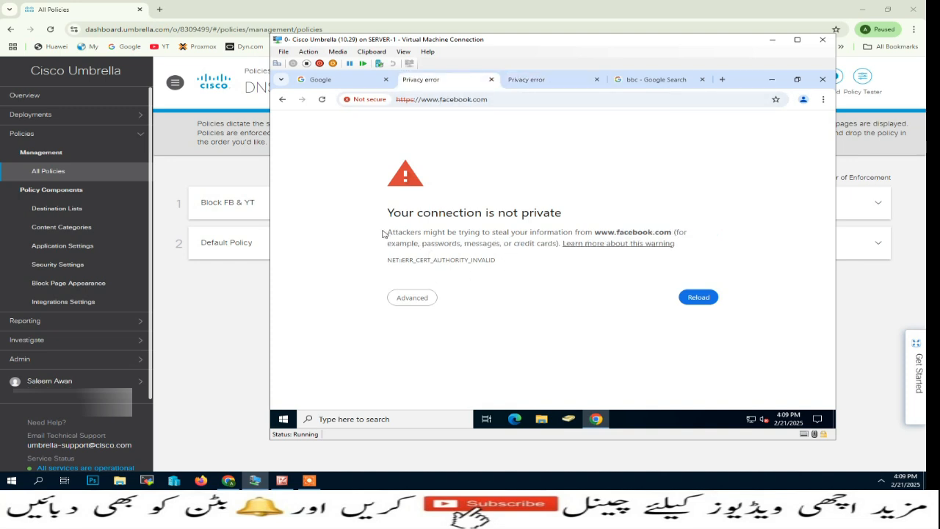
drag(382, 233, 605, 271)
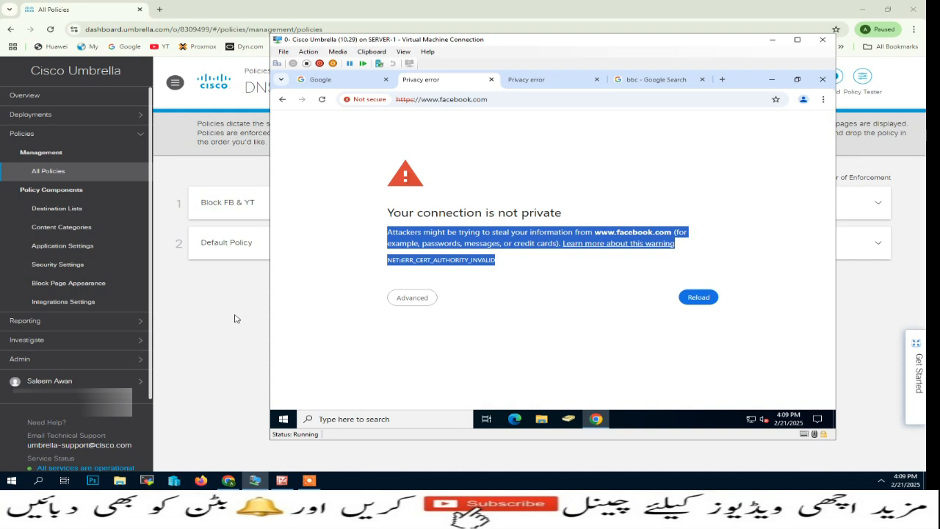
click(436, 364)
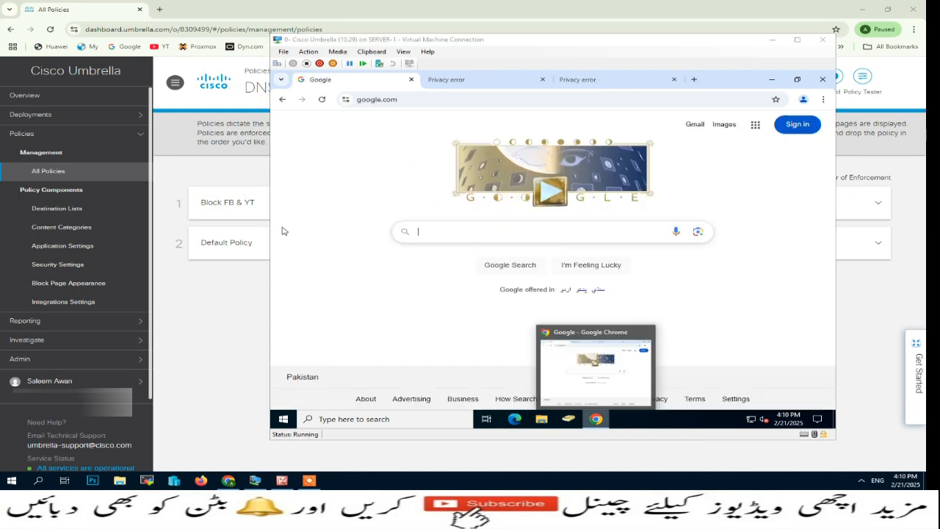
click(232, 299)
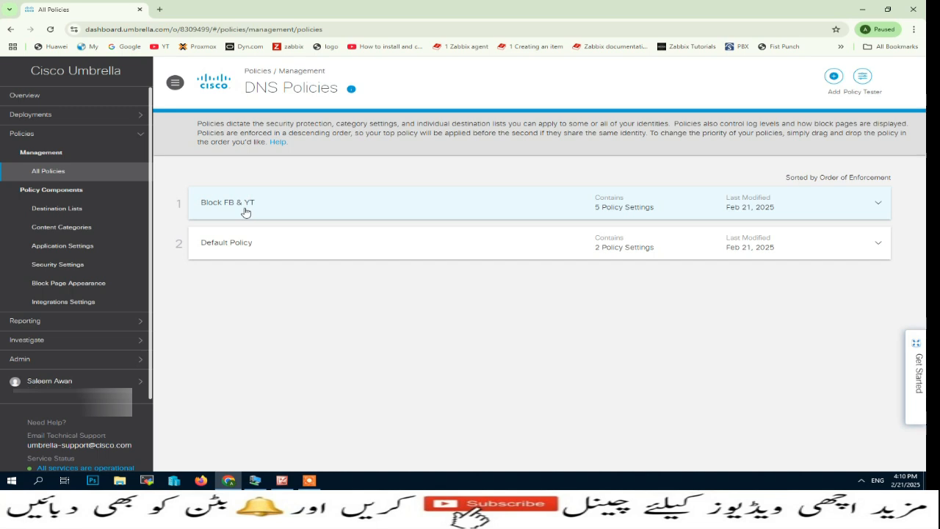
click(834, 78)
scroll(250, 367, down, 3)
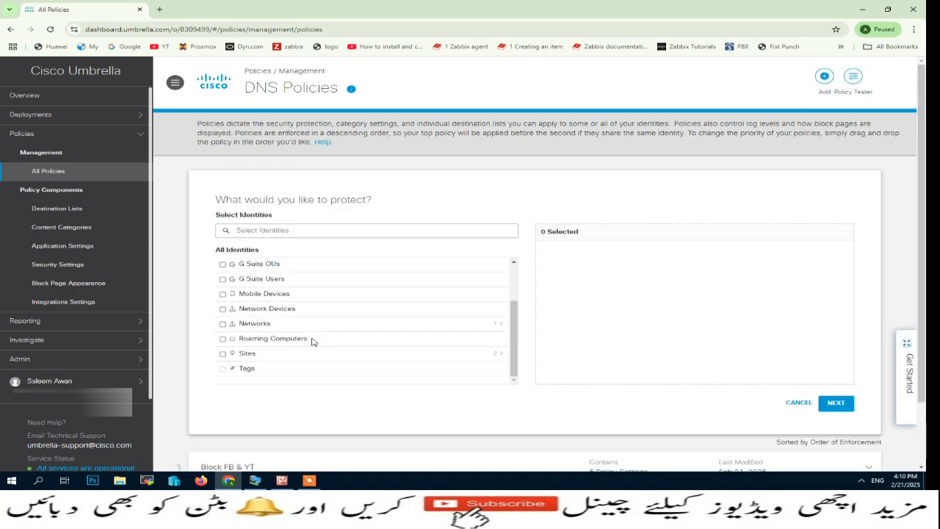
click(224, 324)
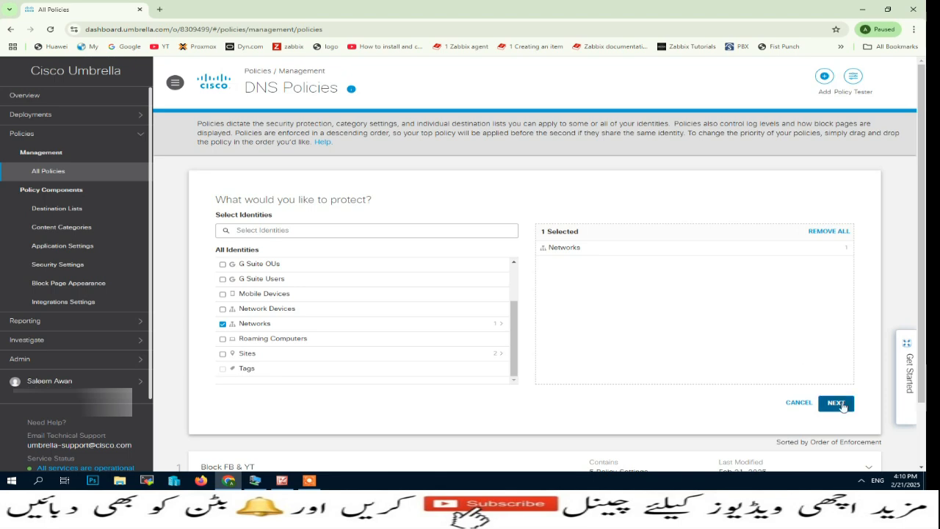
click(836, 402)
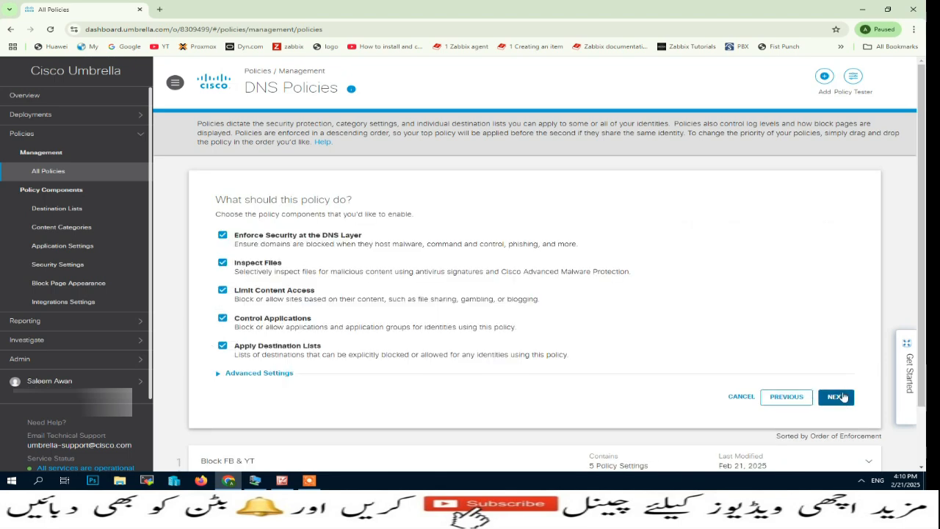
click(837, 397)
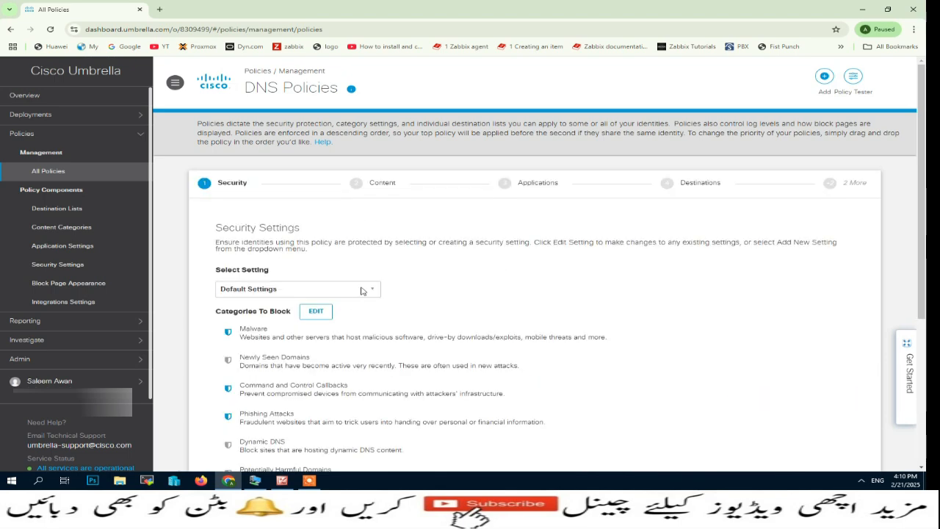
scroll(360, 291, down, 5)
click(835, 327)
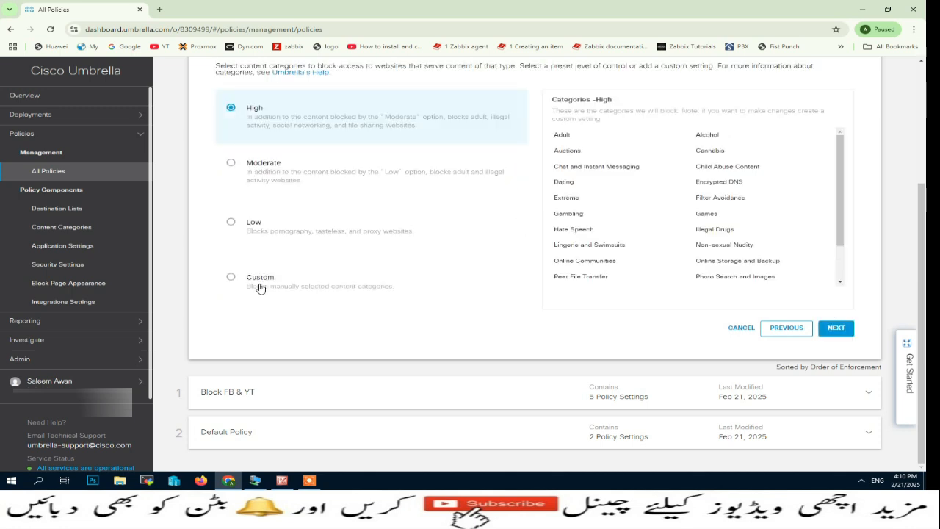
click(258, 286)
click(835, 328)
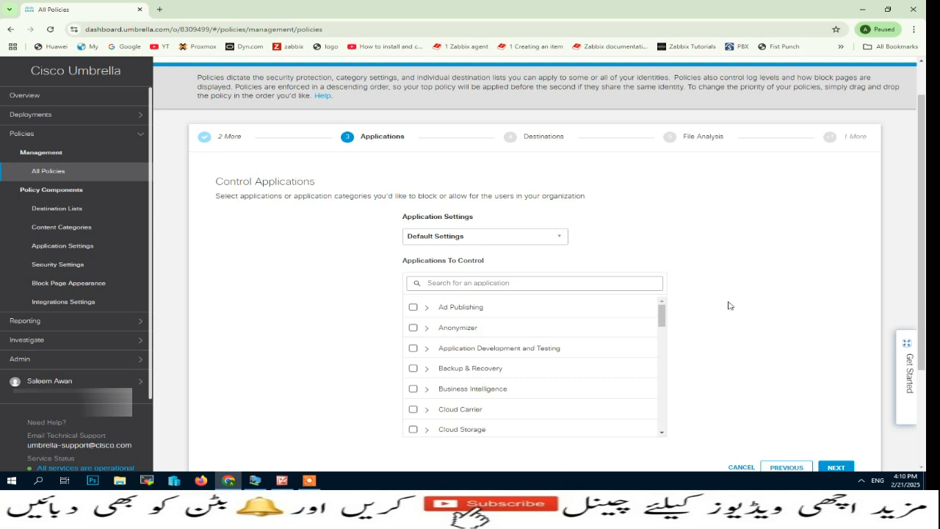
scroll(731, 304, down, 3)
click(837, 327)
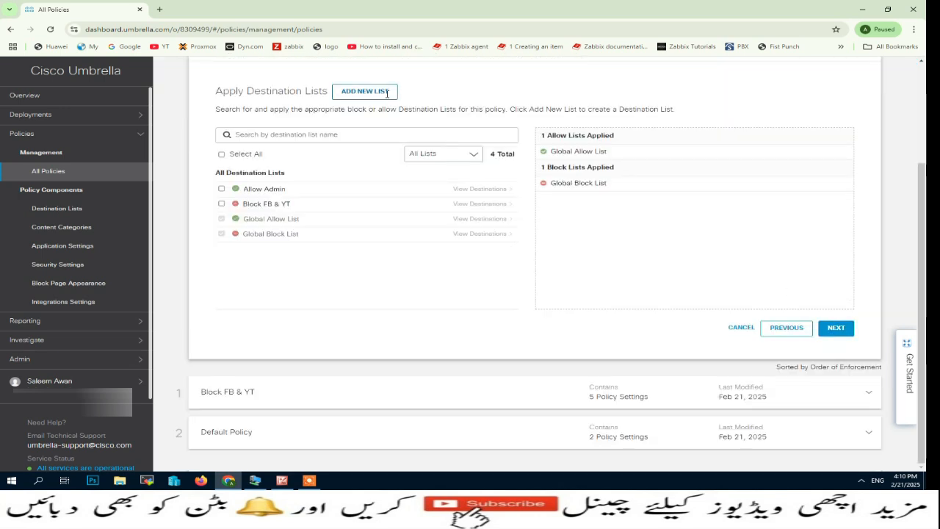
click(363, 91)
click(363, 199)
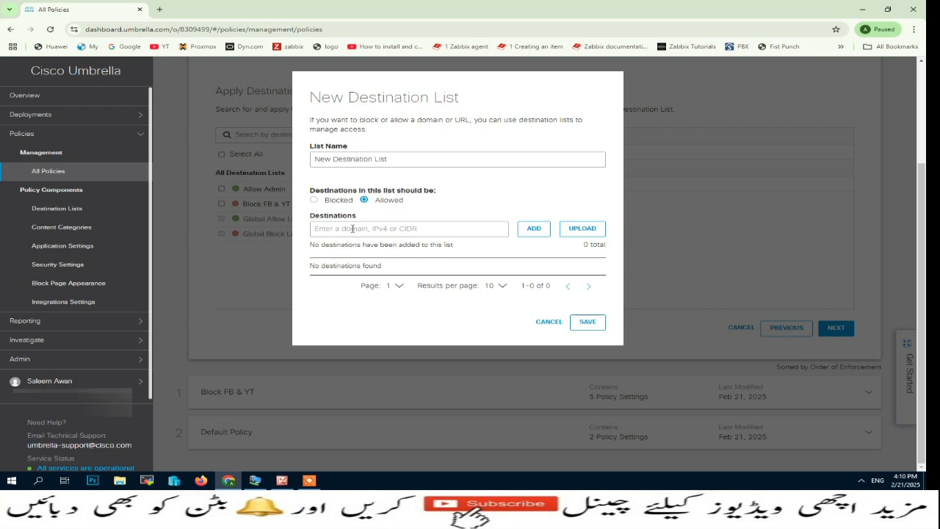
click(547, 323)
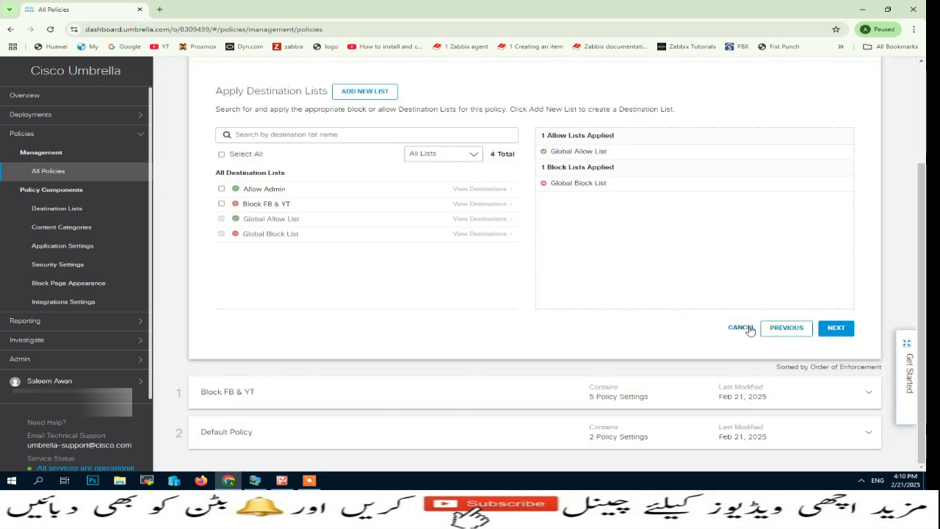
click(741, 327)
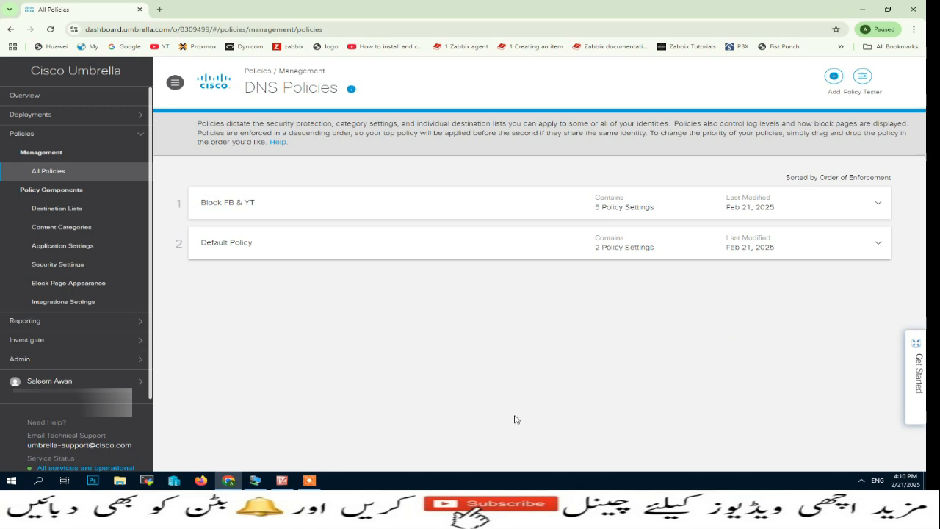